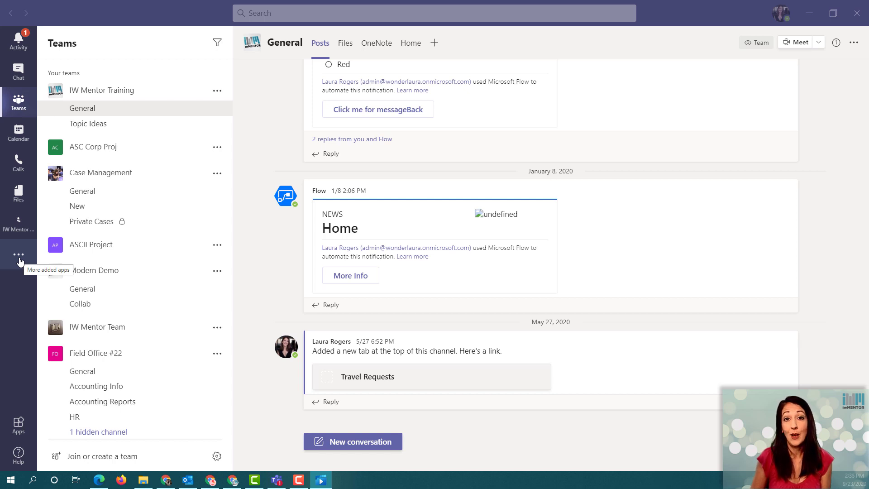
Open the More added apps flyout from the Teams left rail.
click(19, 256)
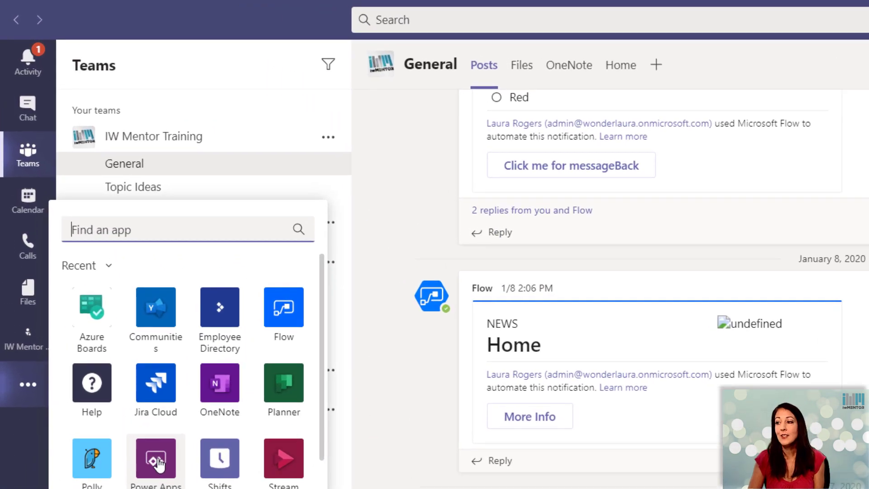
Open Power Apps and create a new app for the ASC Corp Proj team.
click(155, 460)
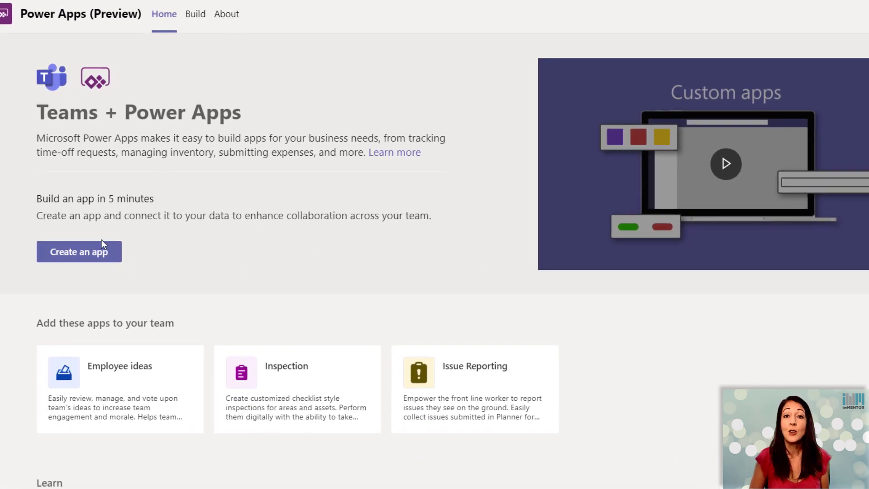
click(85, 258)
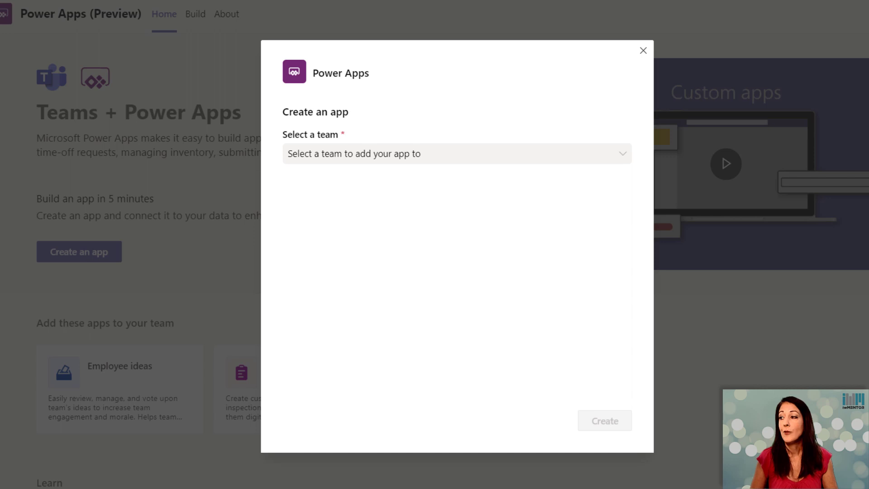
click(427, 155)
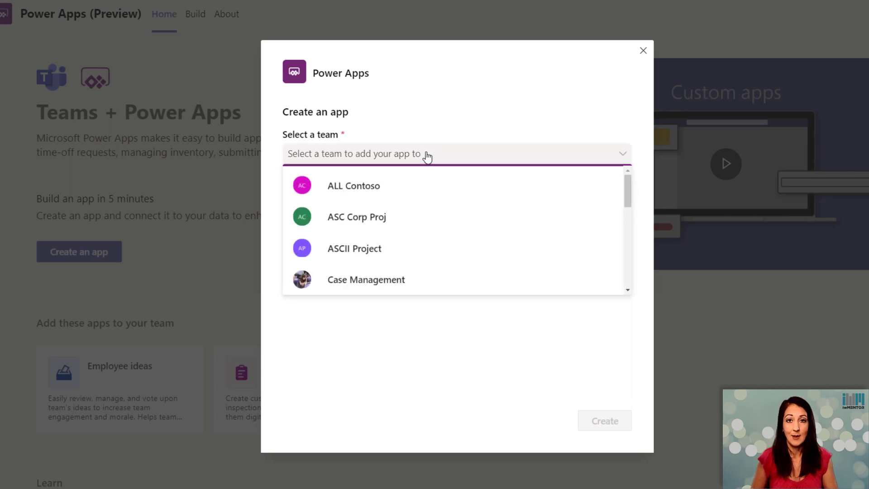
click(410, 220)
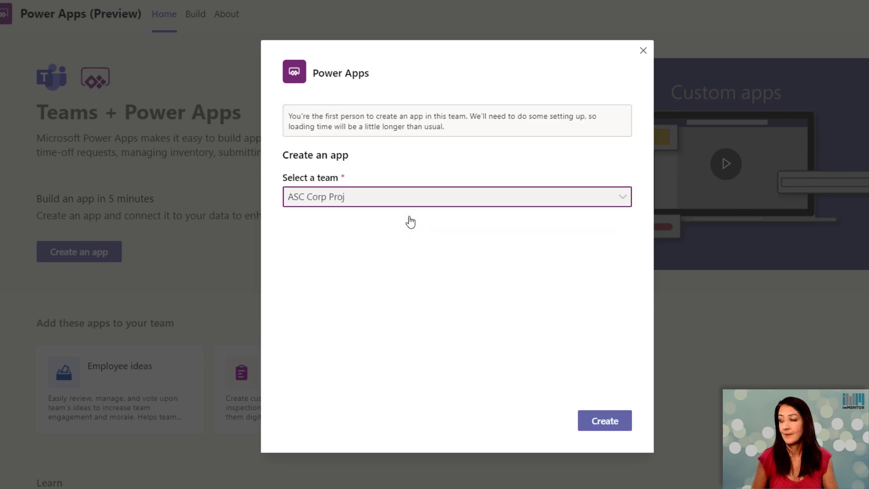
click(596, 419)
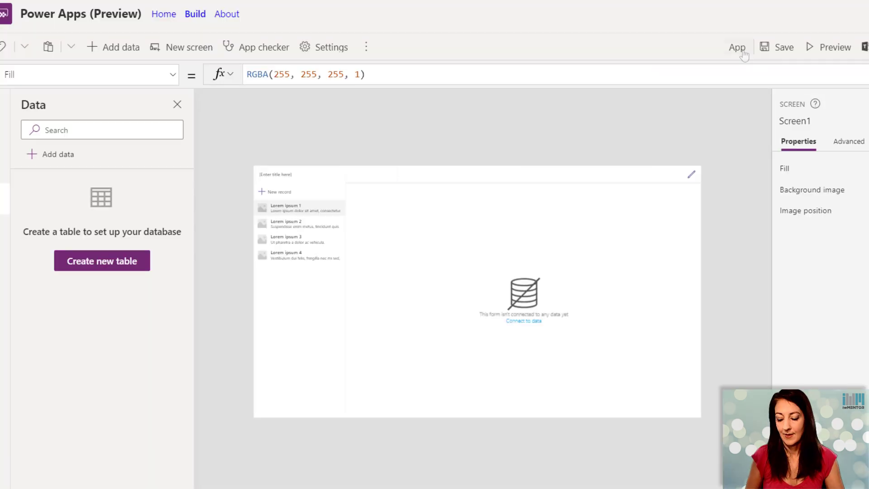
Change the app name to 'Customers Projects' and save it.
click(738, 48)
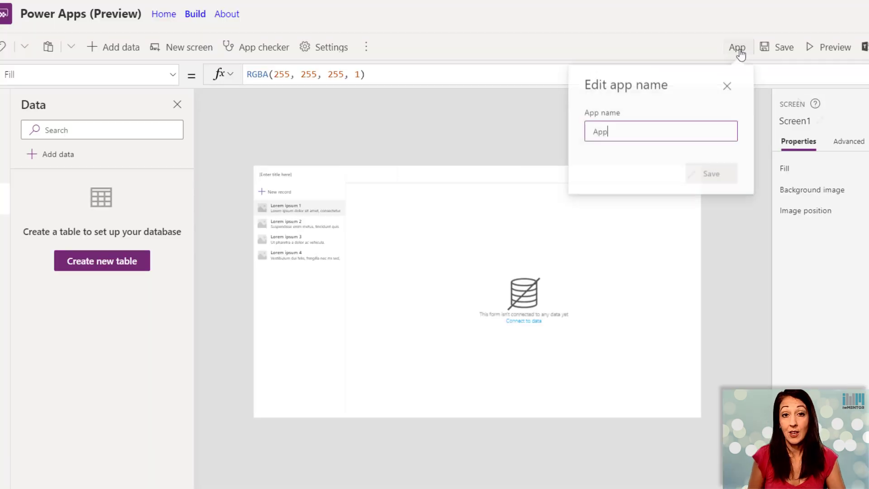
drag(623, 128, 590, 131)
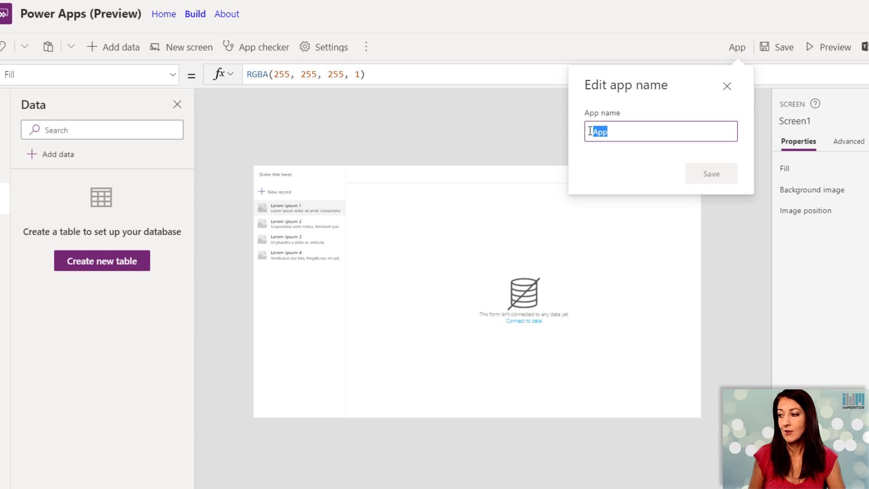
text(Customers Projects)
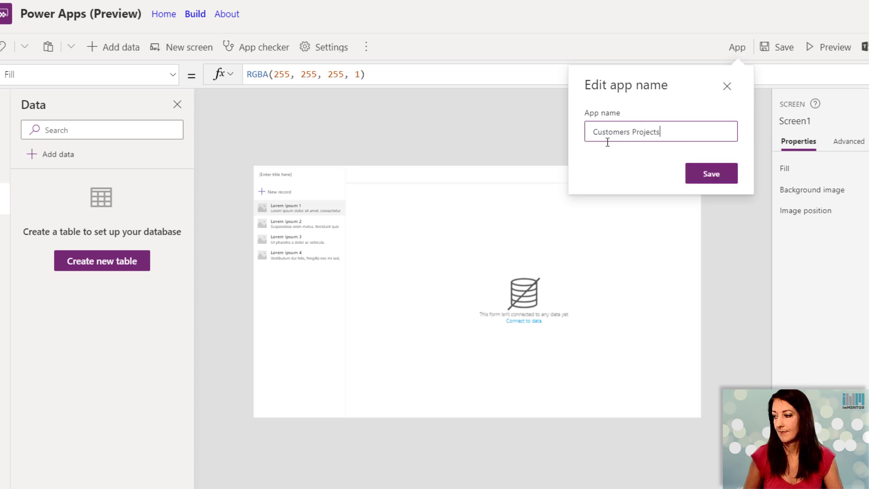
click(709, 175)
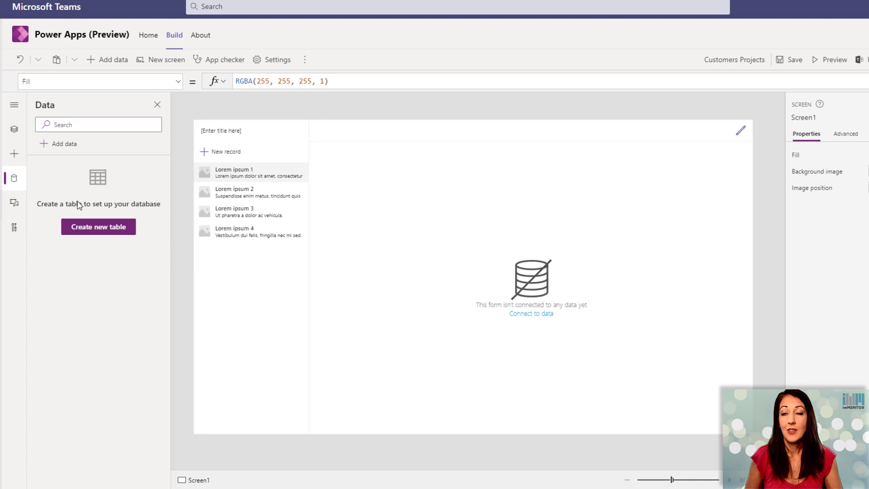
Create a new Dataverse table named 'Customers'.
click(86, 235)
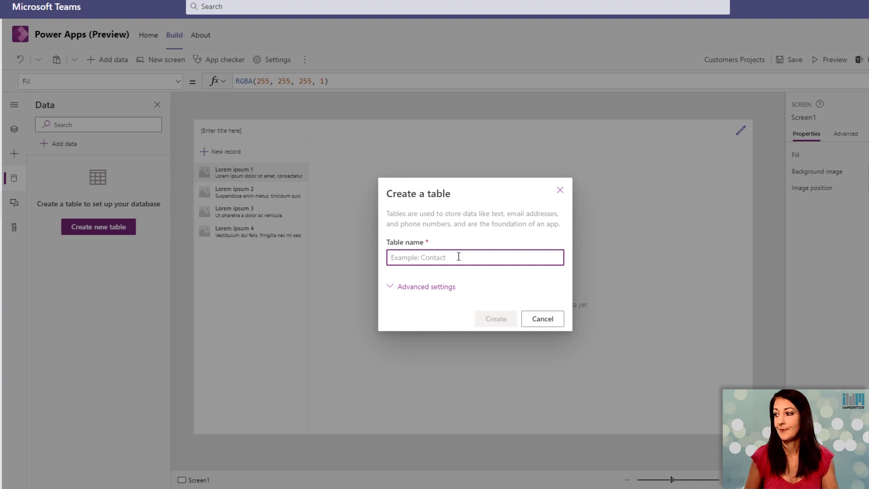
text(Customers)
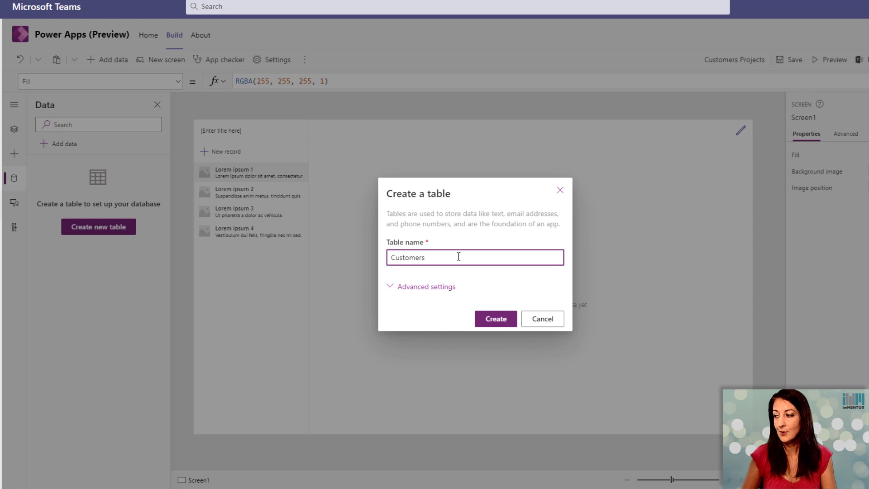
click(490, 317)
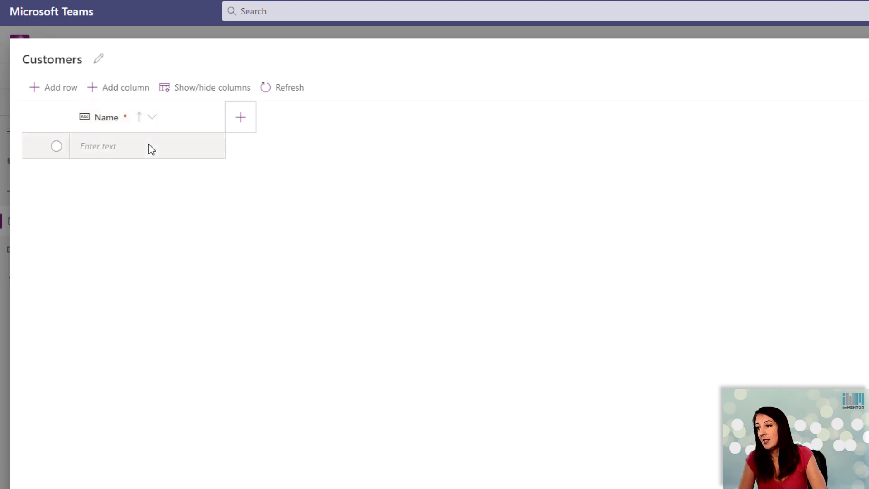
Add a Status choice column with green Active and red Inactive options, then close the table.
click(238, 122)
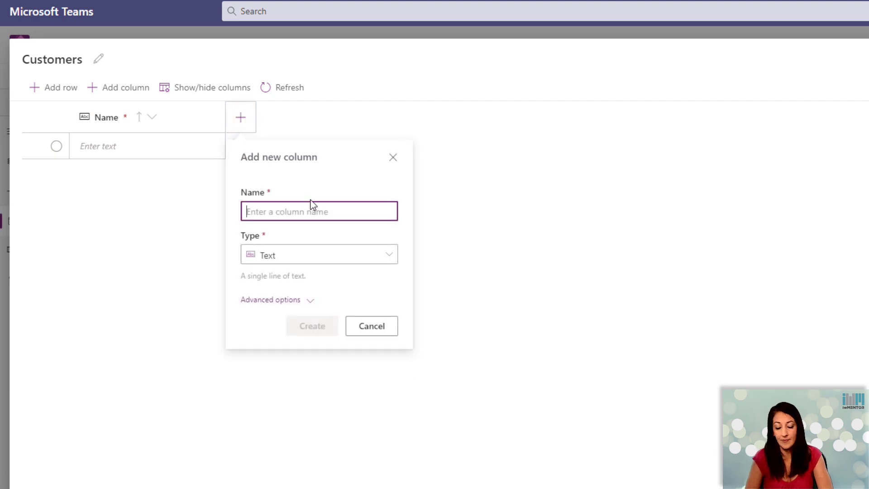
text(Status)
click(320, 255)
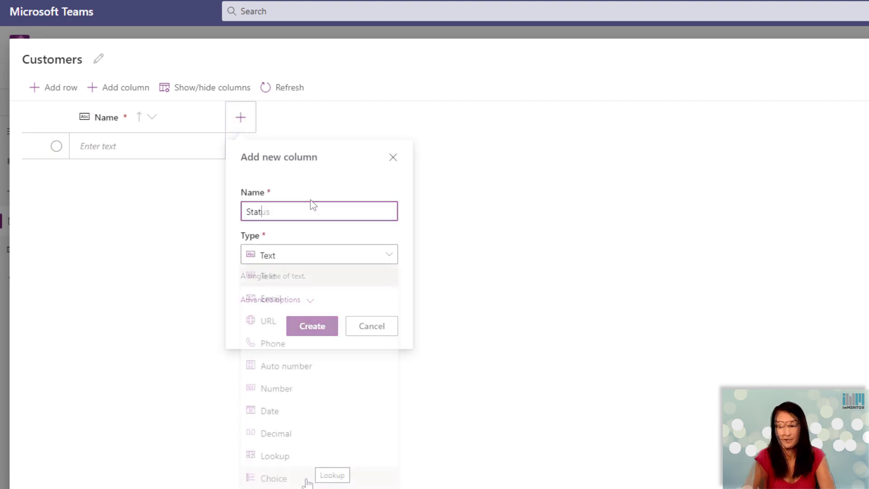
click(305, 477)
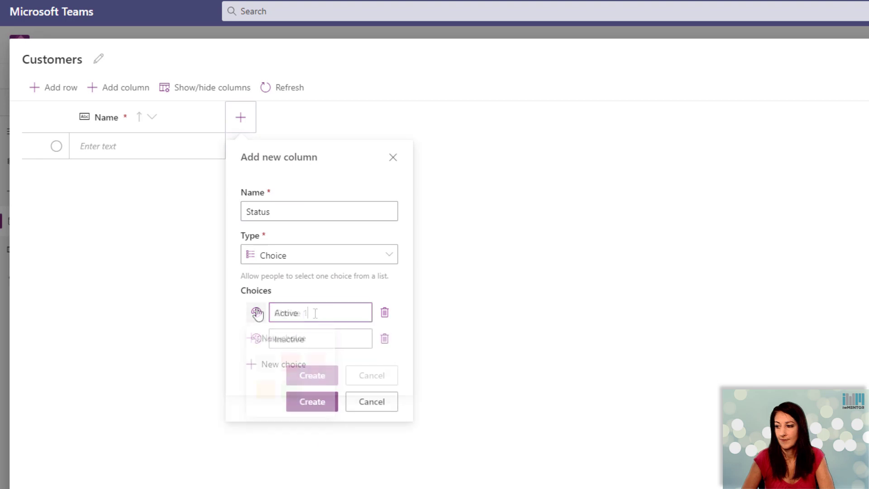
click(256, 312)
click(291, 395)
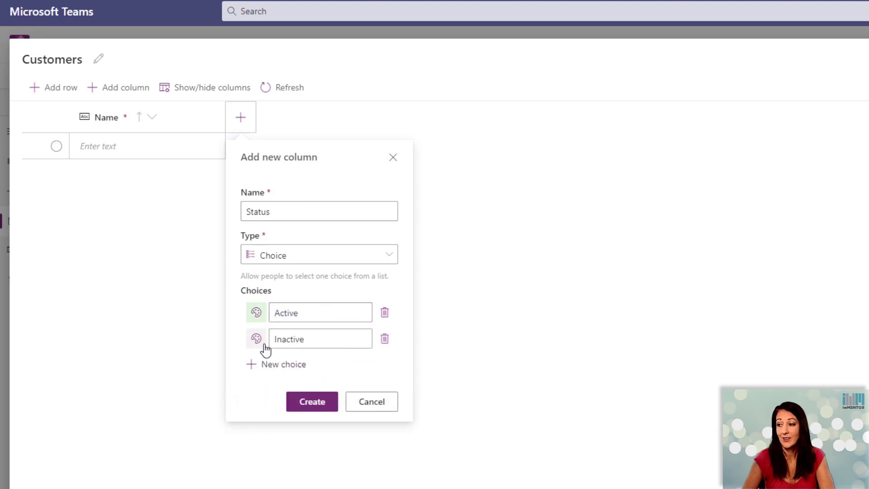
click(256, 339)
click(292, 394)
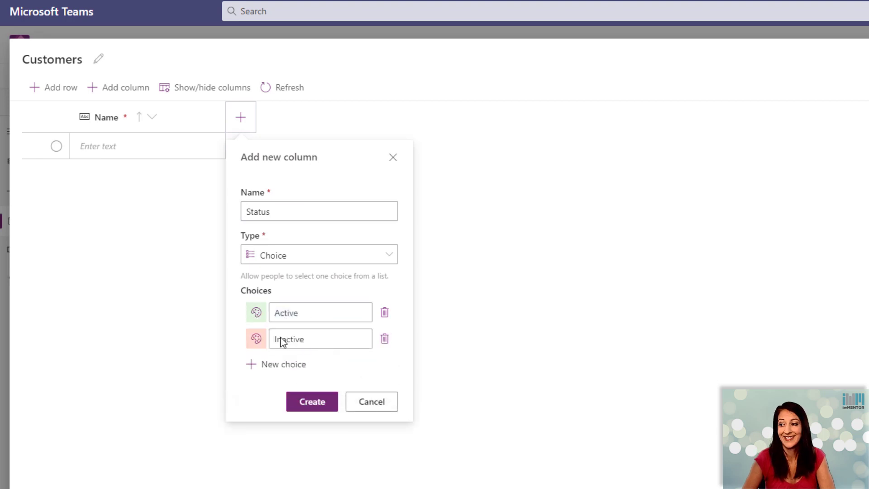
click(317, 402)
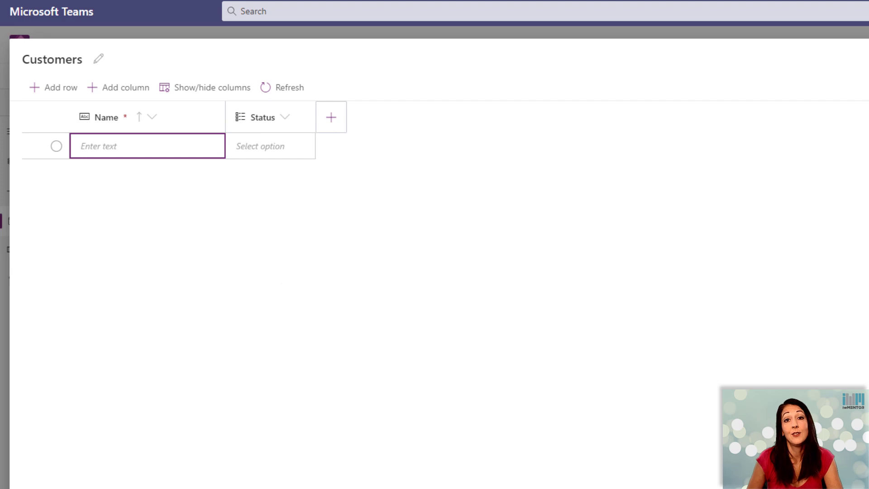
key(Escape)
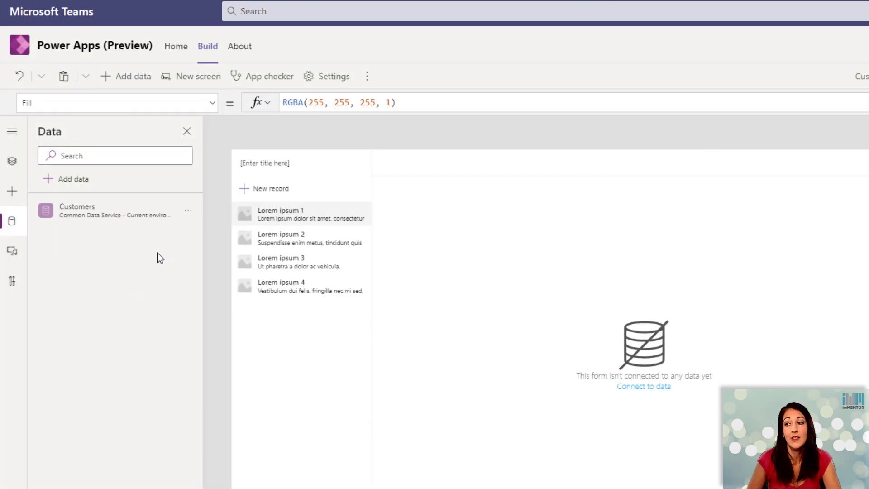
Add a second new table named 'Projects' to the app's data.
mouse_move(75, 216)
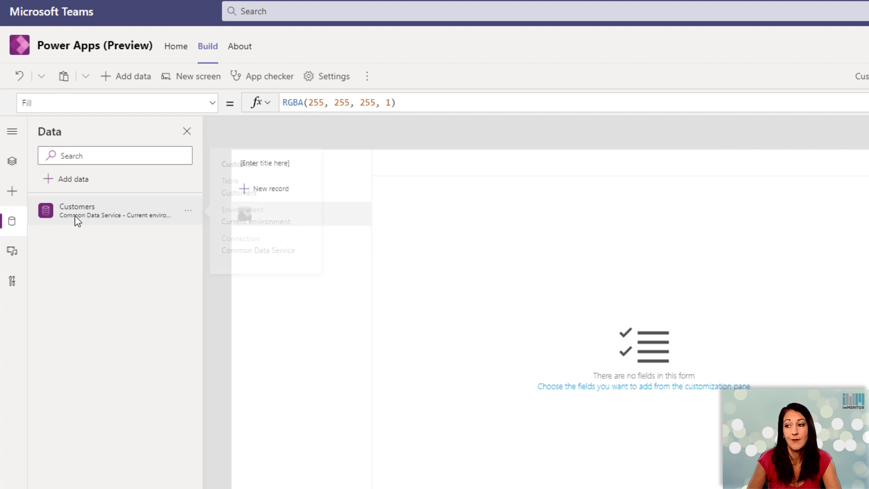
click(85, 181)
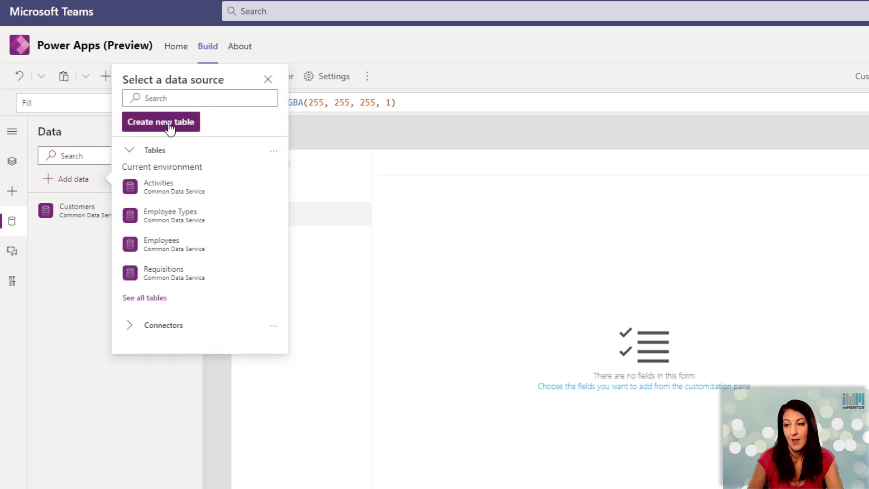
click(170, 127)
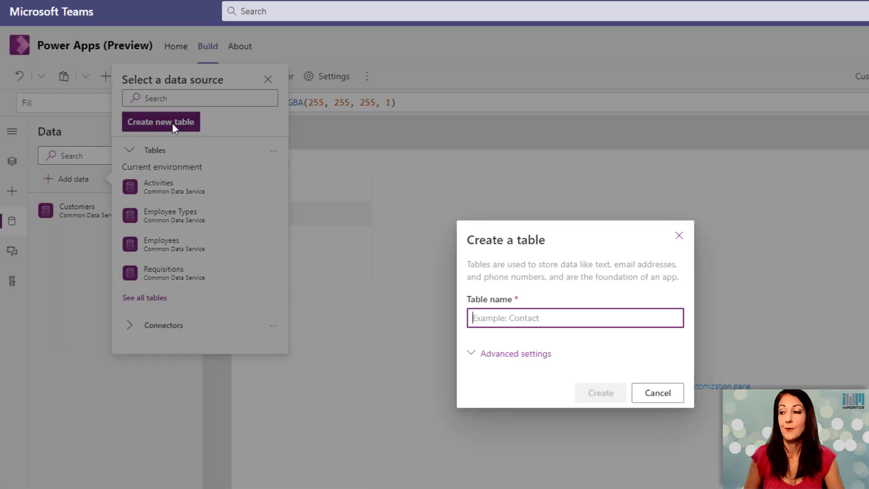
click(551, 316)
text(P)
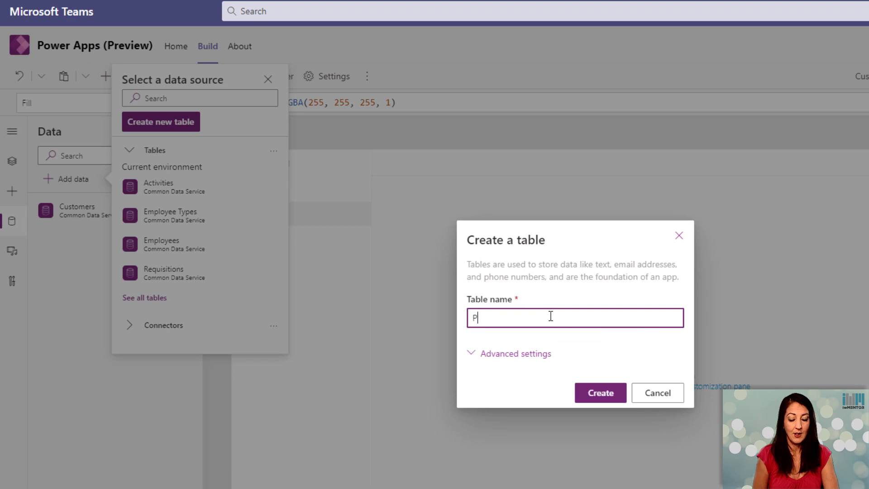
text(rojects)
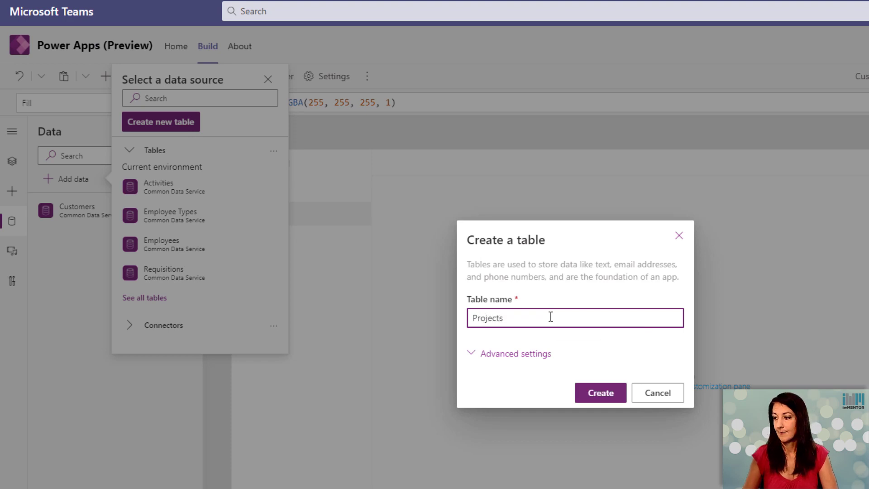
click(596, 393)
click(152, 117)
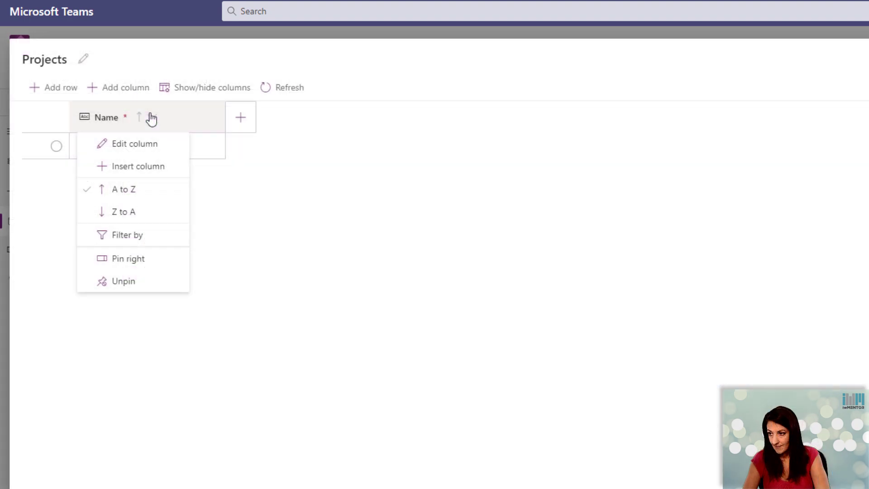
Rename the Projects table's Name column to 'Project Name'.
click(147, 151)
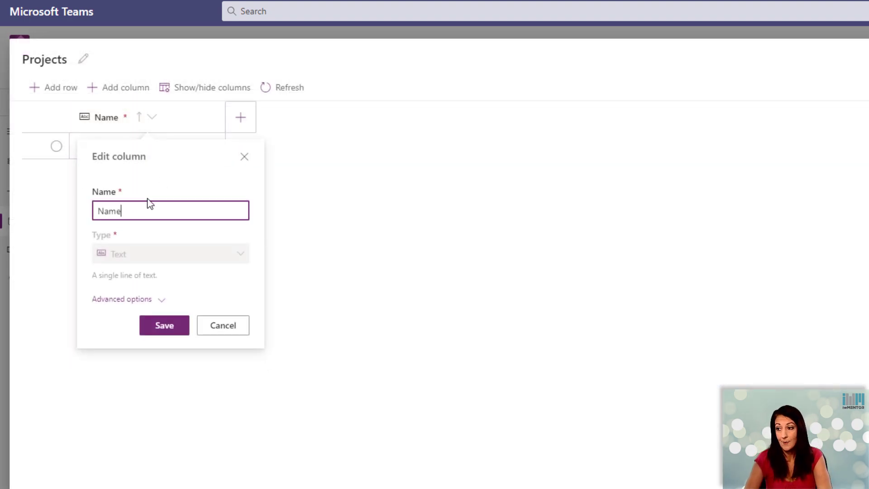
text(Project)
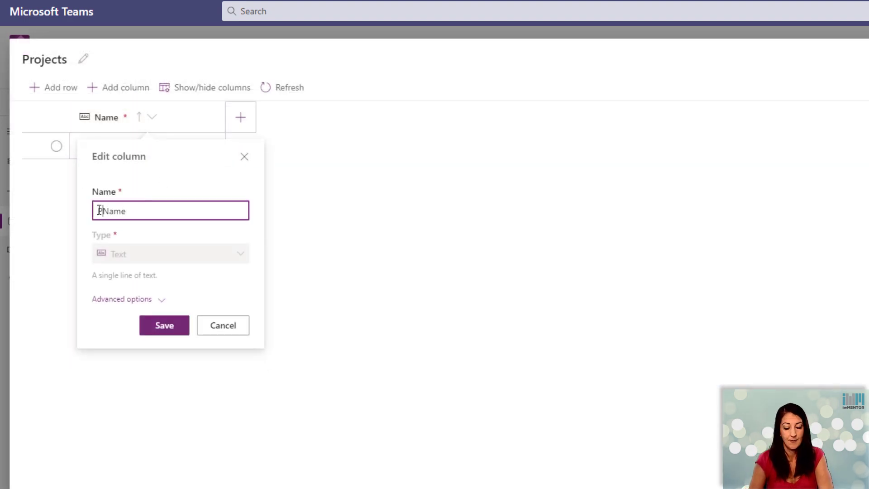
click(167, 325)
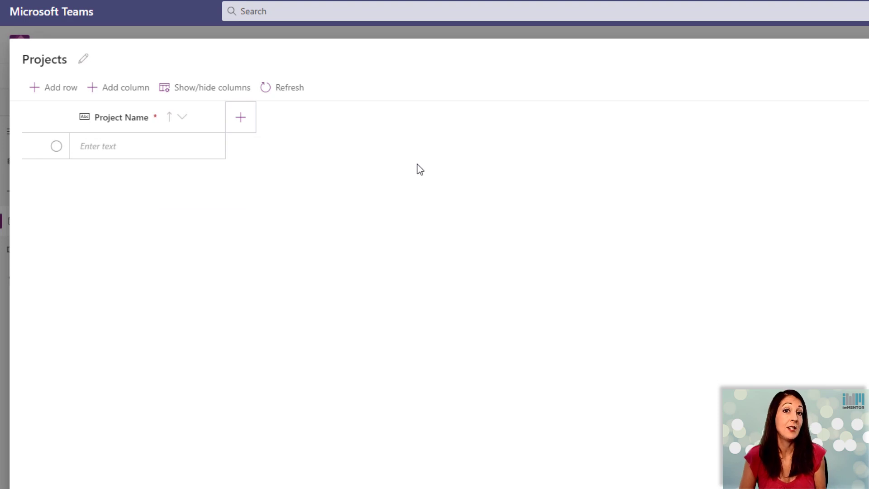
Add a Project Start column of type Date to Projects.
click(240, 125)
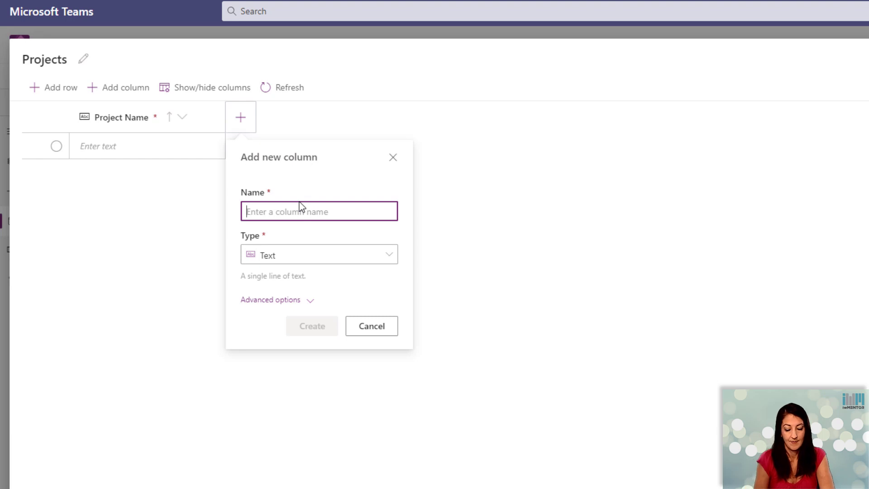
text(Project Start)
click(336, 255)
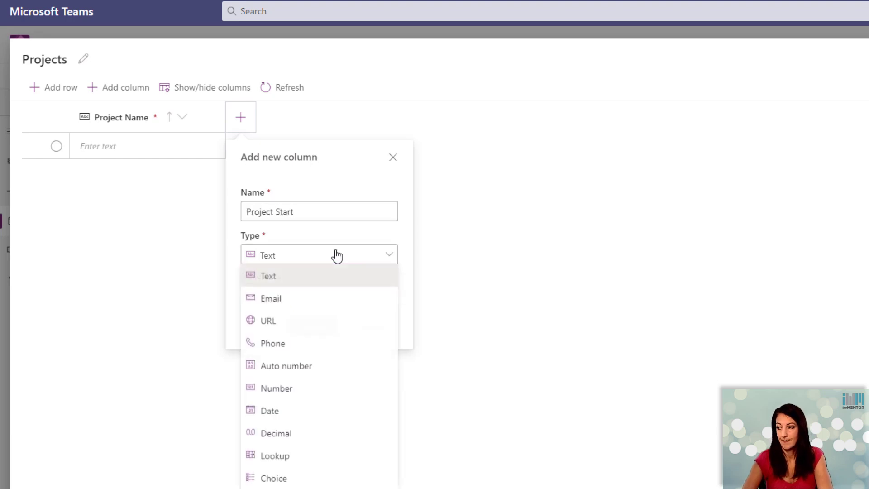
click(318, 406)
click(311, 305)
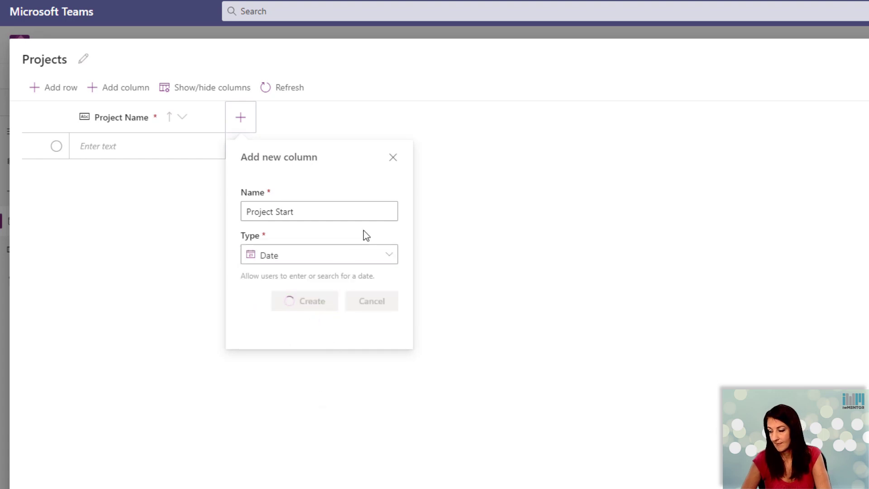
click(337, 122)
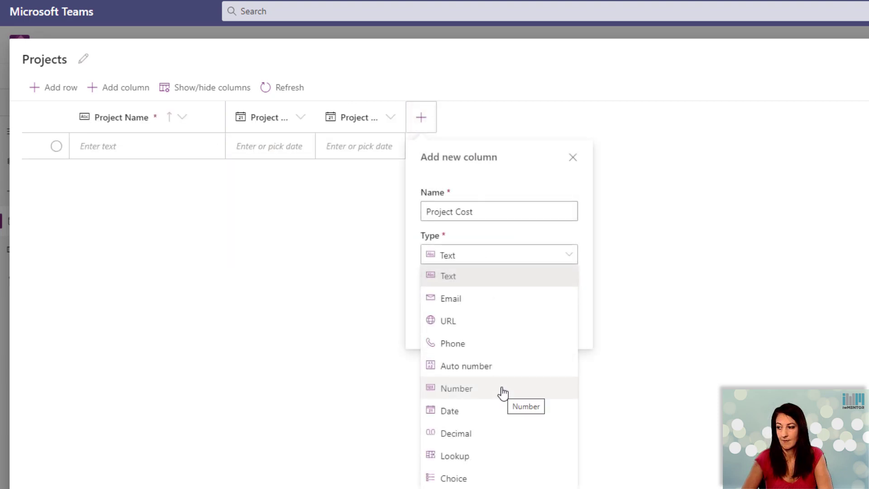
Make Project Cost a Number column and add a Project Status choice column with pink Completed.
click(502, 389)
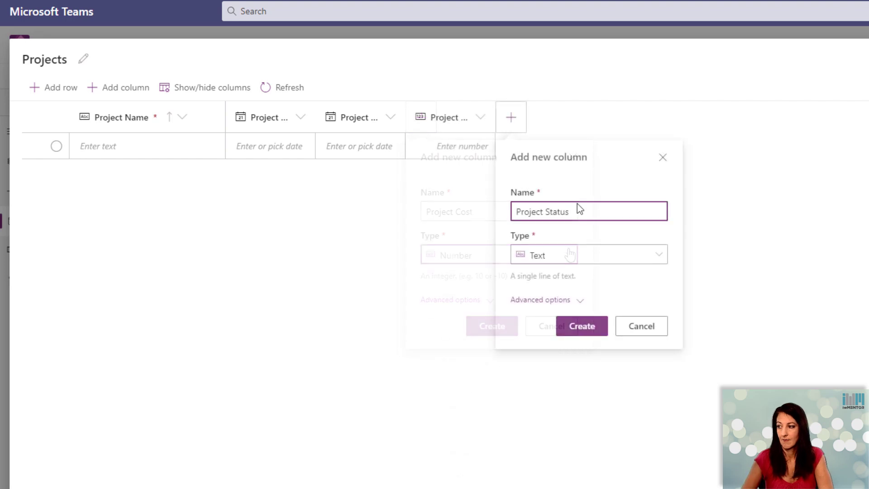
click(592, 257)
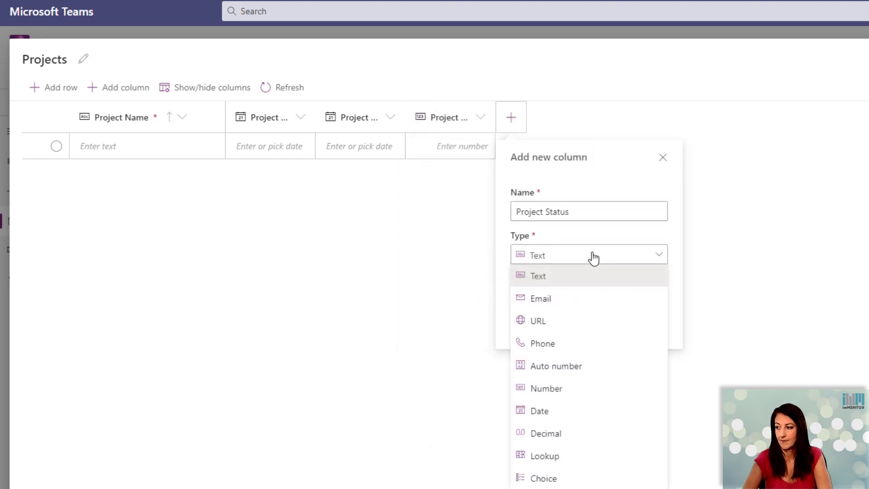
click(565, 478)
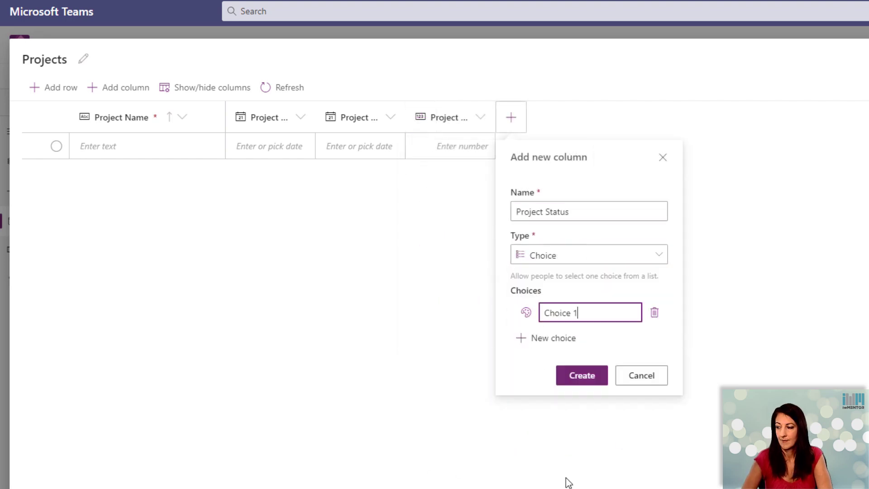
drag(580, 313, 526, 312)
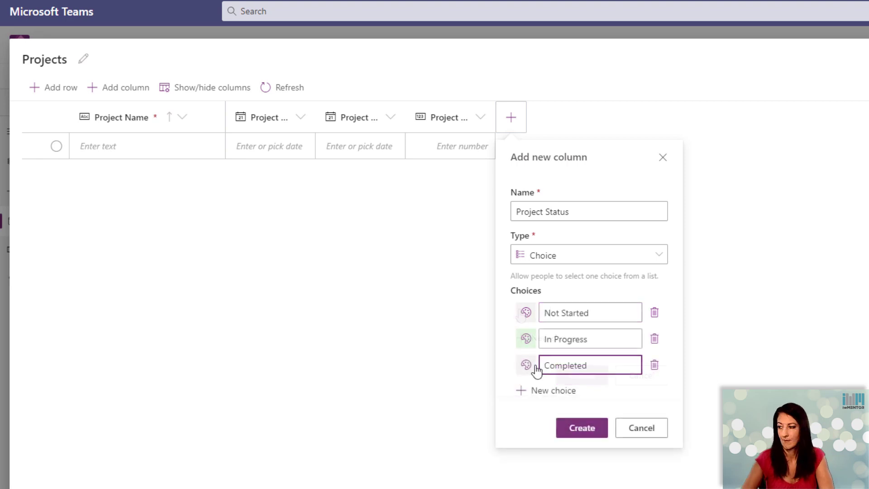
click(527, 367)
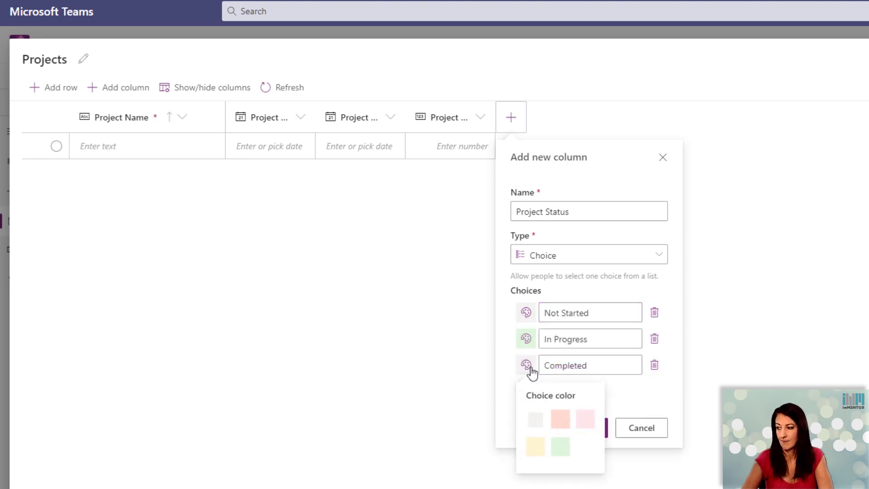
click(585, 420)
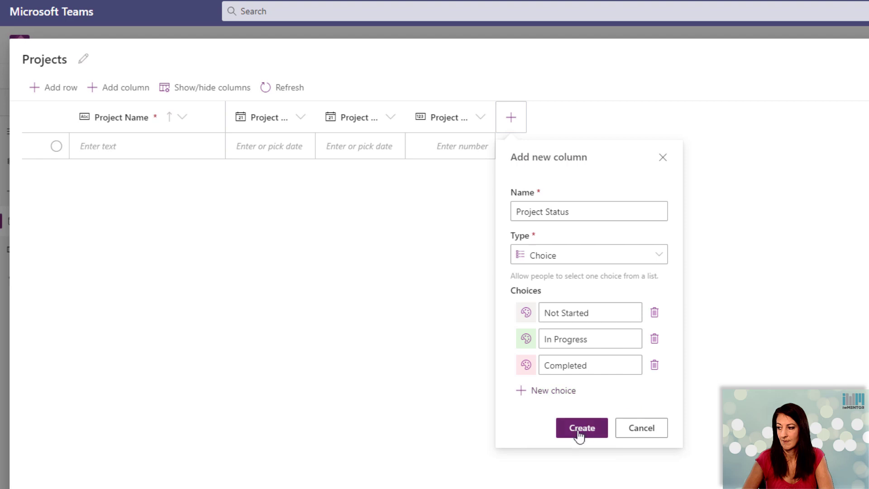
click(574, 429)
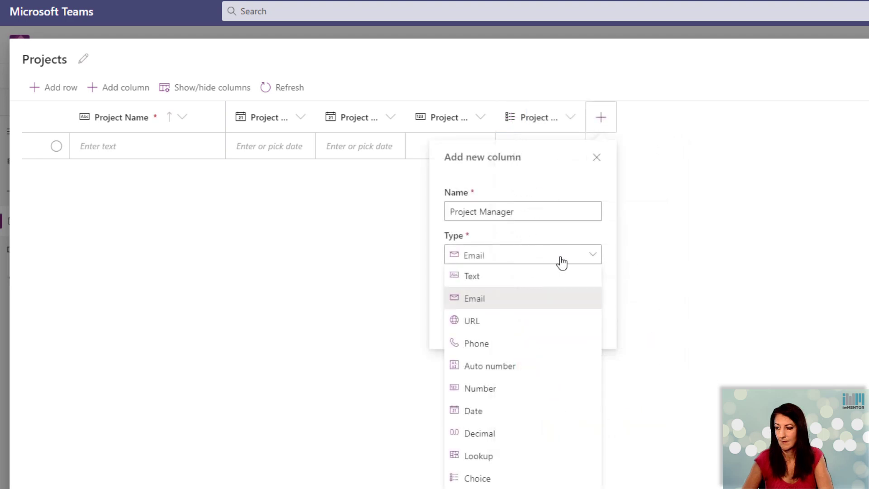
Add a Project Manager column of type Email.
click(562, 263)
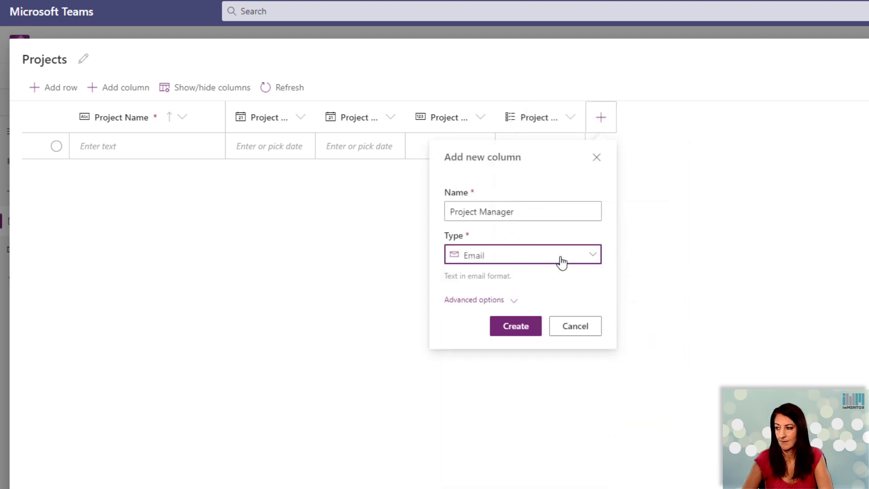
click(503, 302)
click(504, 301)
click(519, 329)
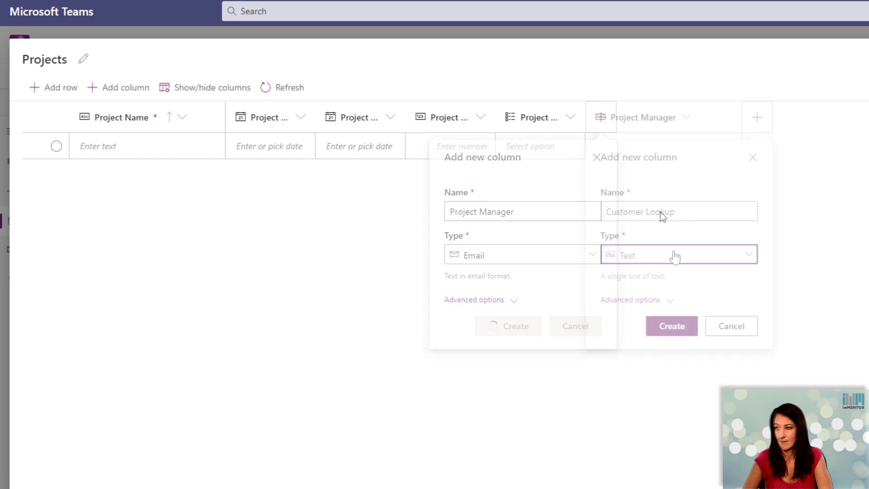
click(674, 254)
click(674, 256)
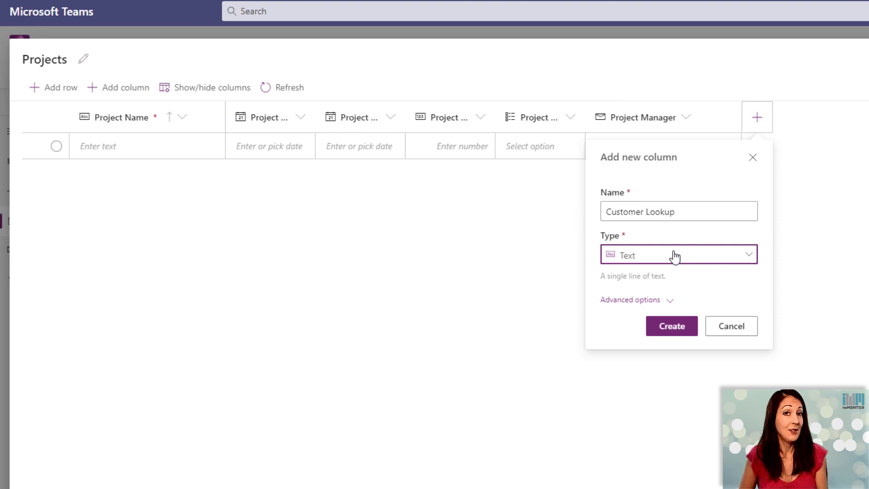
Create the Customer Lookup column as a Lookup related to the Customers table.
click(675, 257)
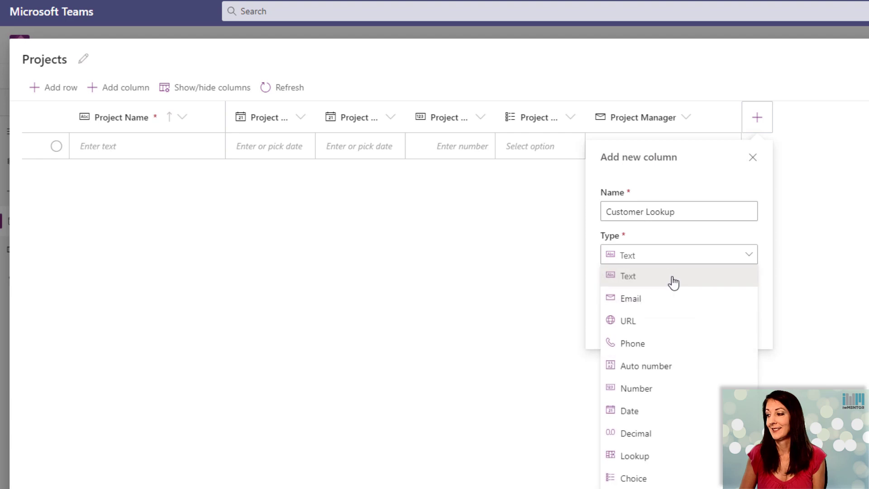
click(681, 454)
click(688, 315)
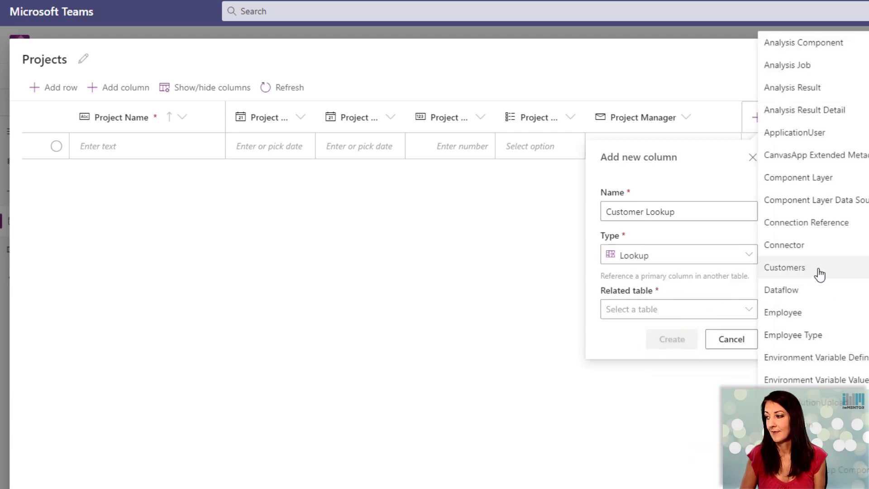
click(819, 271)
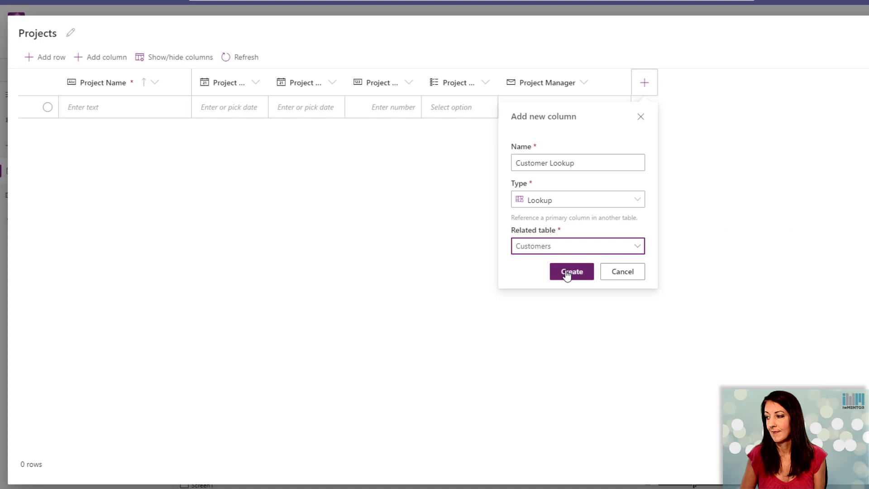
click(567, 273)
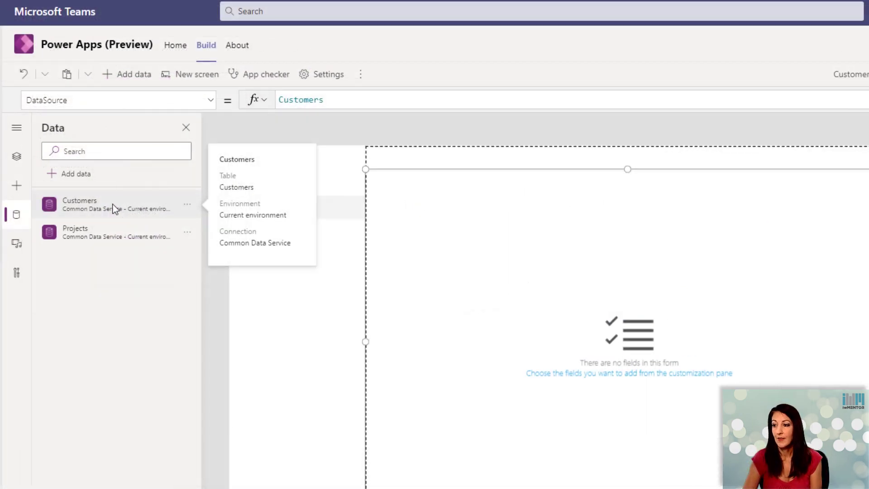
Open the Customers table data via Edit data and show its Status column options.
click(187, 204)
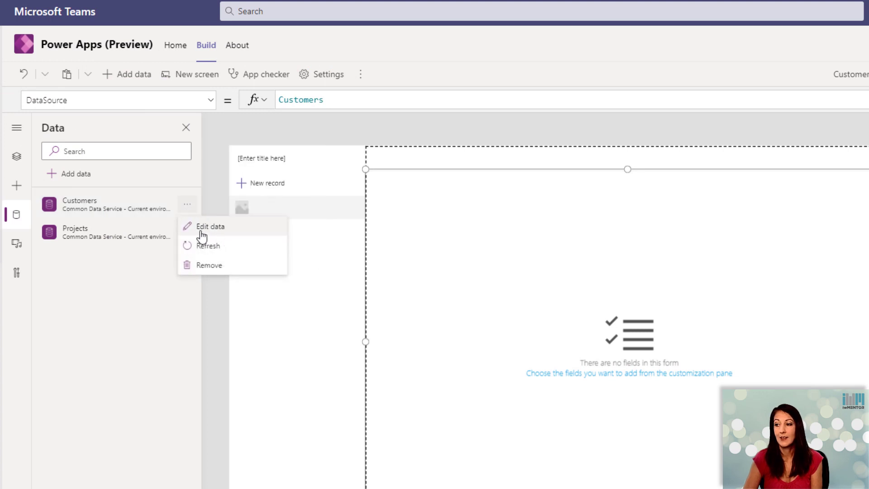
click(204, 229)
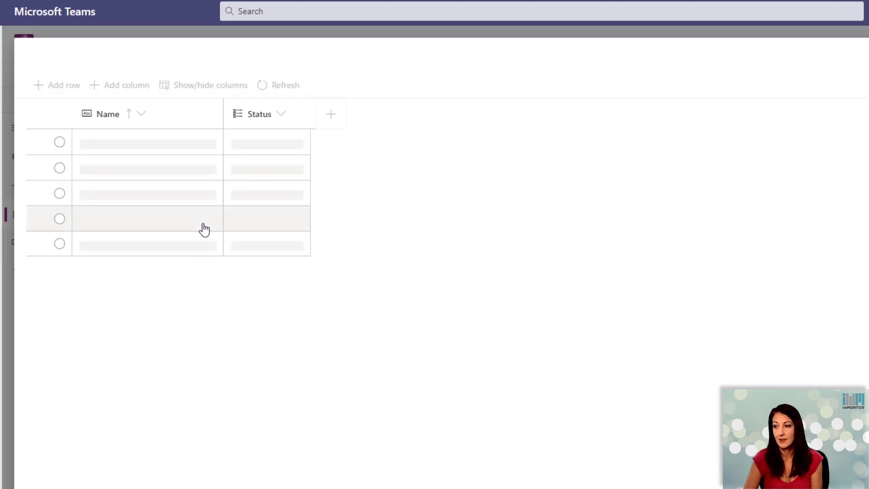
click(281, 117)
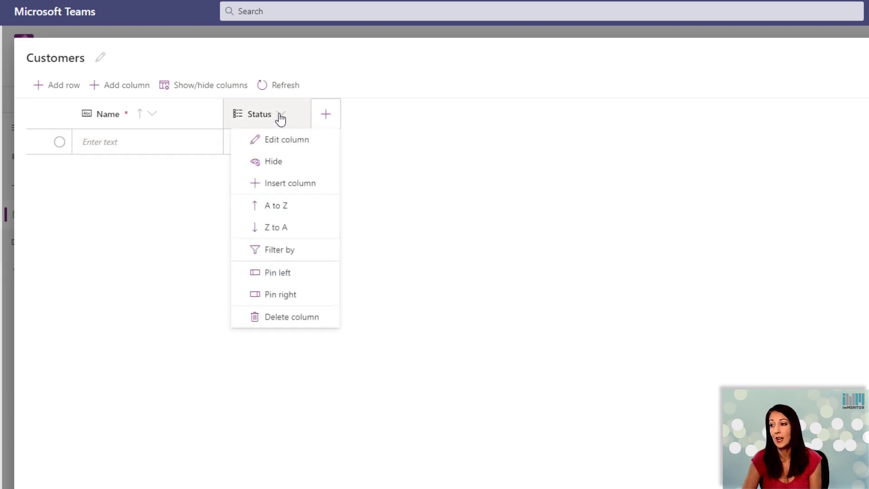
Rename the Status column to 'Customer Status' and begin editing the Name column.
click(285, 144)
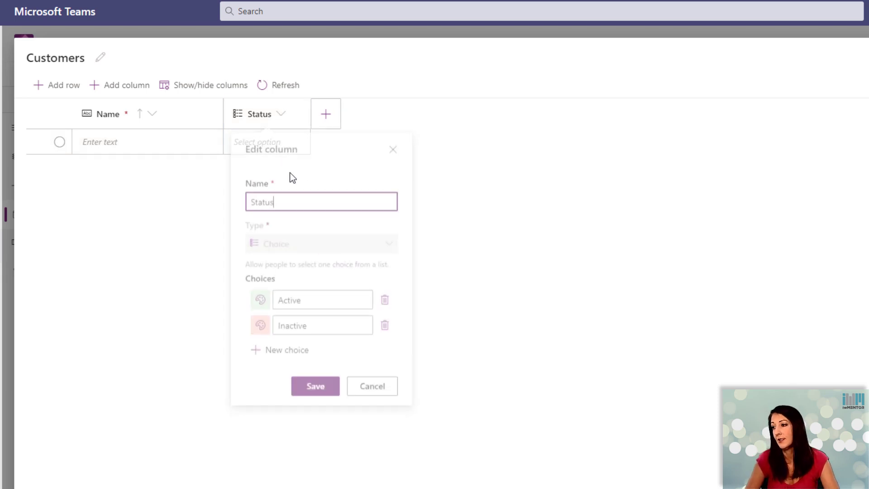
click(254, 200)
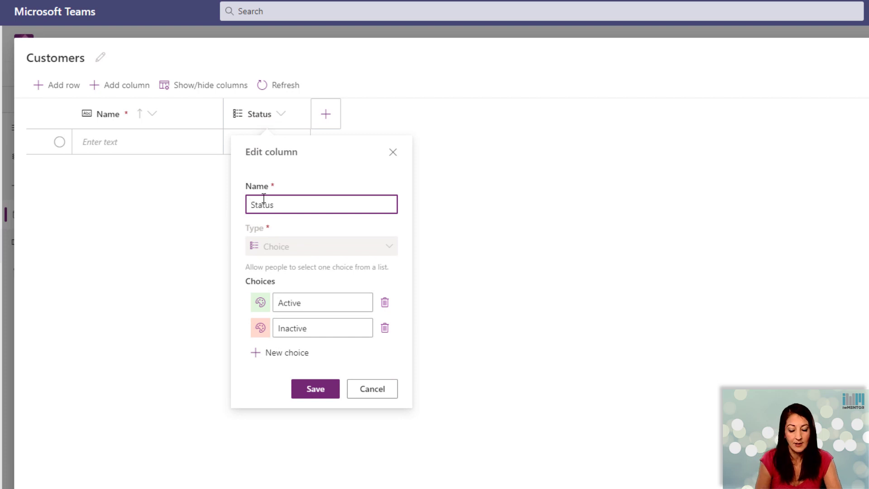
text(Customer)
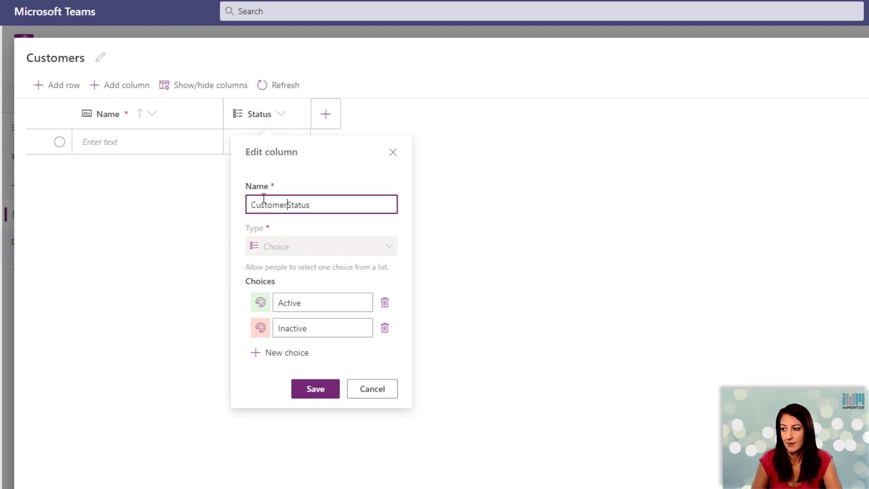
click(331, 396)
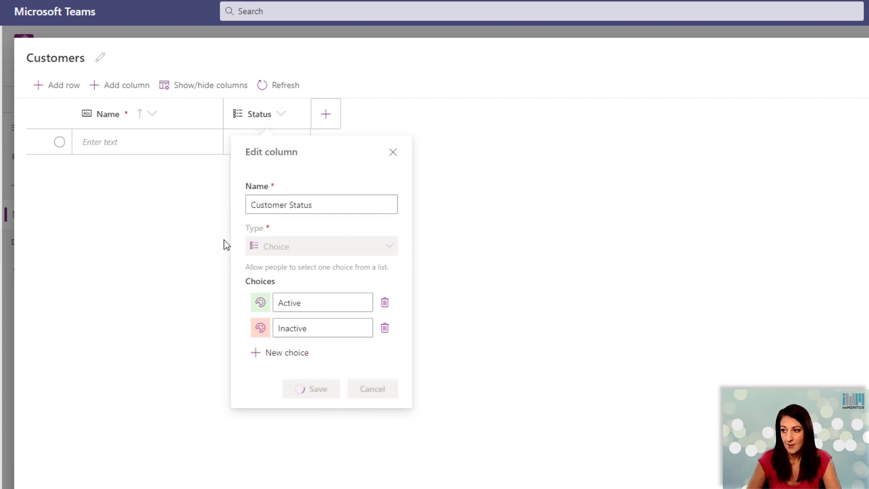
click(153, 114)
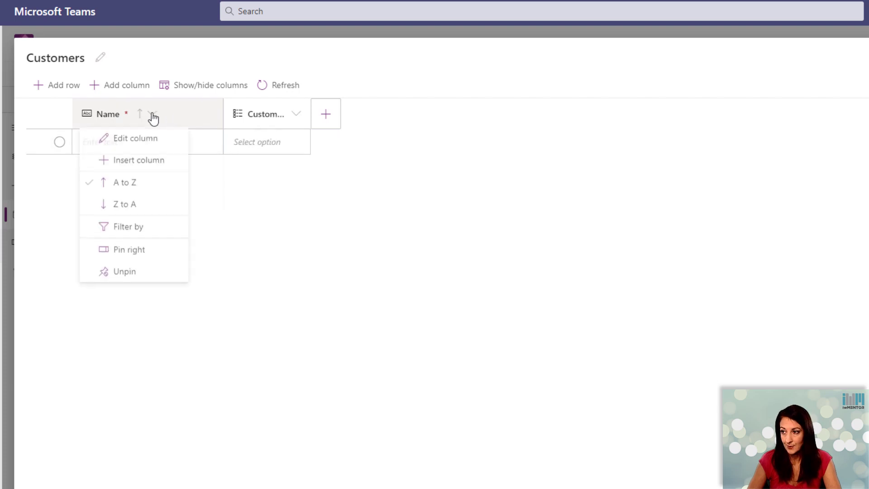
click(144, 144)
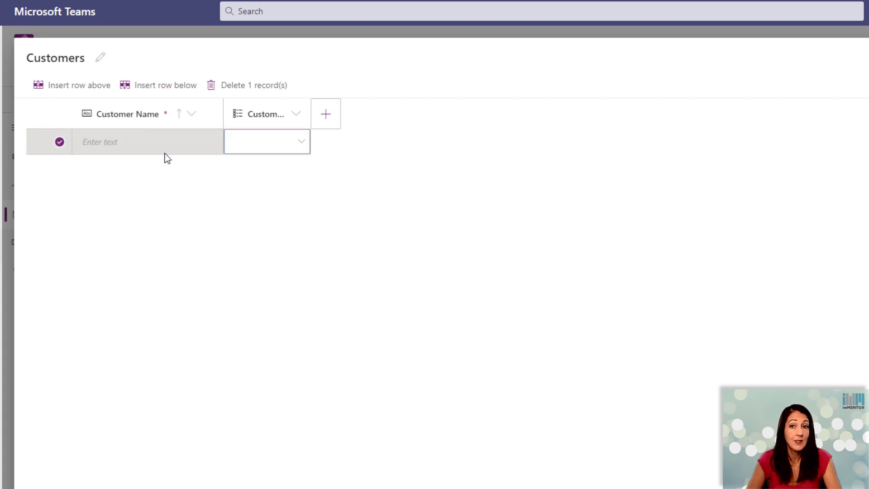
Add the customer ABC School with Active status.
click(131, 147)
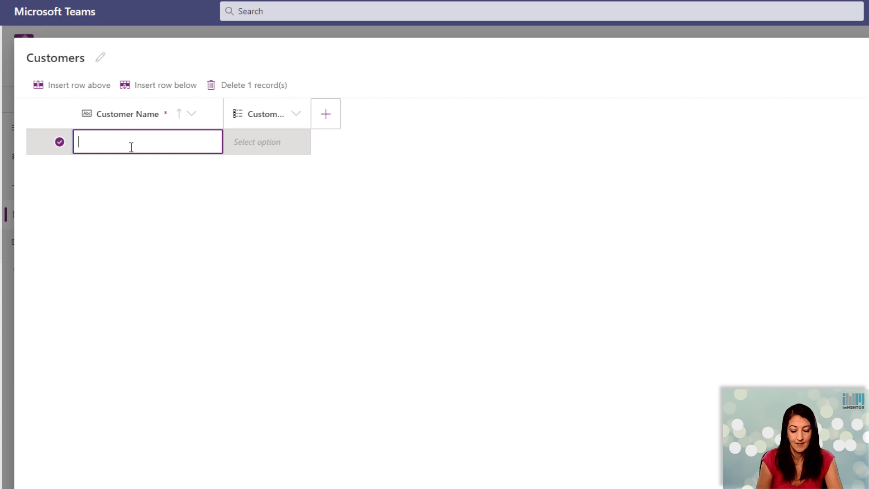
text(ABC School)
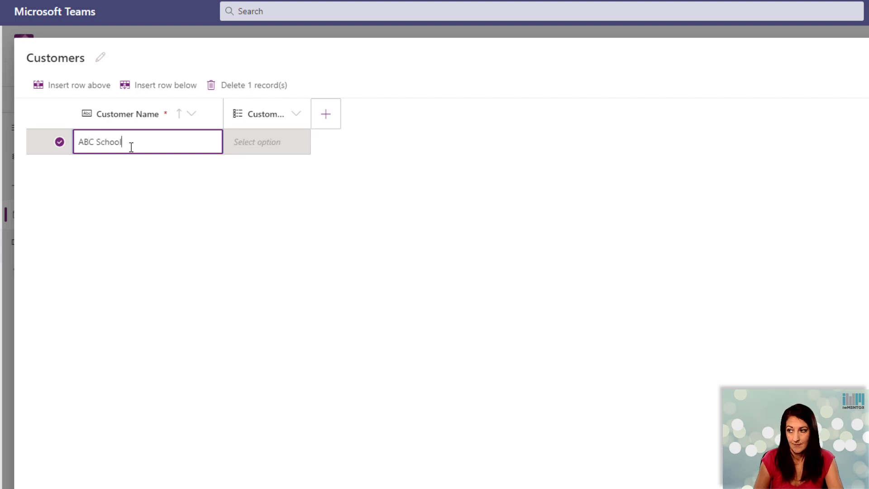
click(251, 140)
click(300, 142)
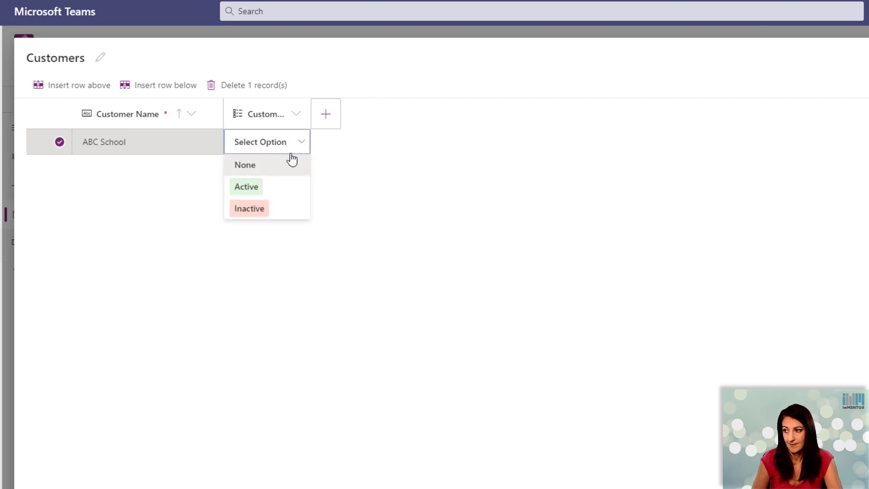
click(253, 192)
Add the customer Bob's Bikes and select the Flying High Outfitters record.
click(199, 172)
text(Bob's B)
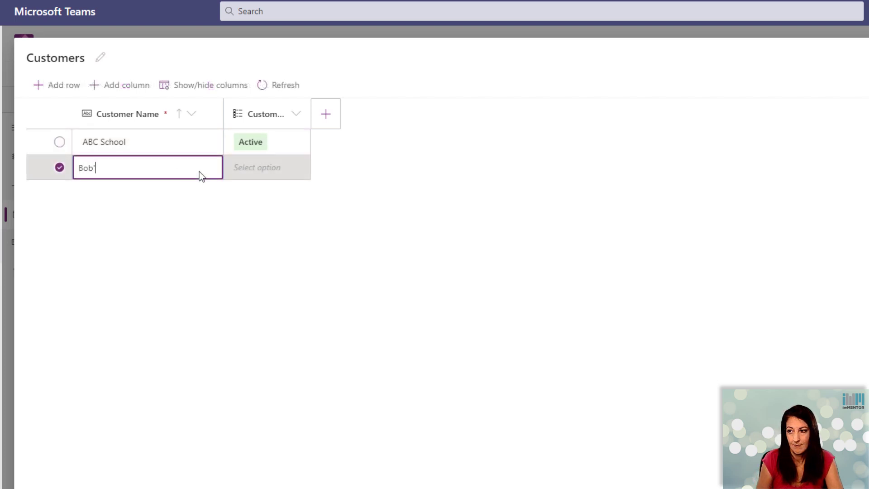
text(ikes)
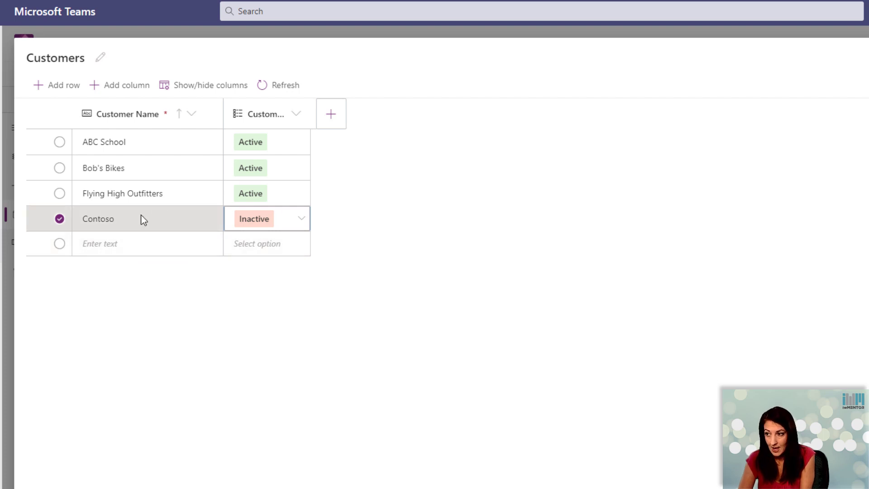
click(108, 194)
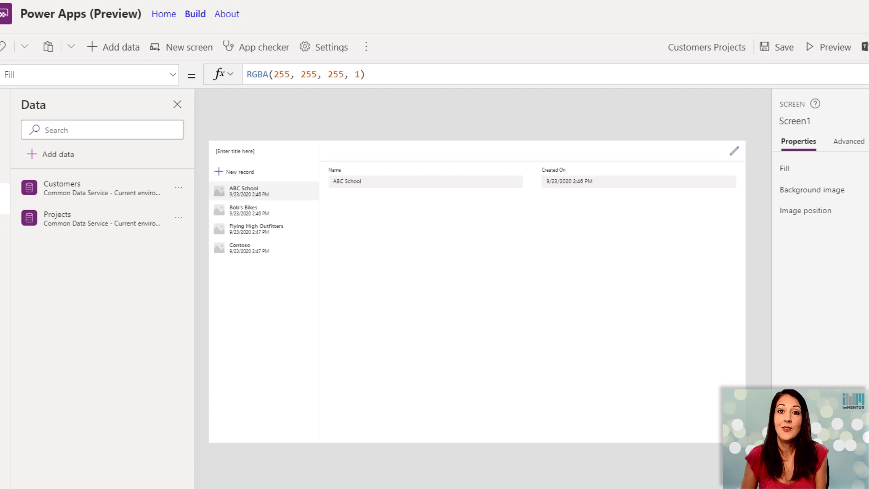
On the customer edit form, replace the Created On field with Customer Status.
click(589, 300)
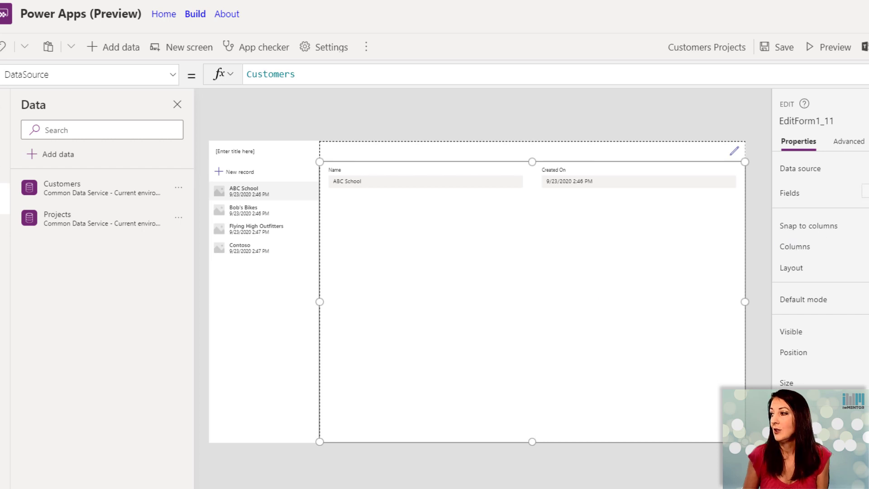
click(866, 193)
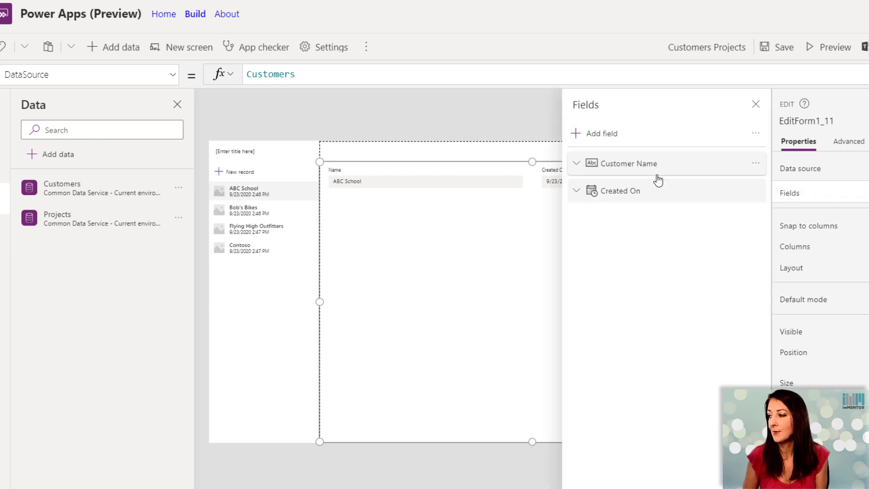
click(758, 192)
click(784, 252)
click(606, 135)
click(589, 288)
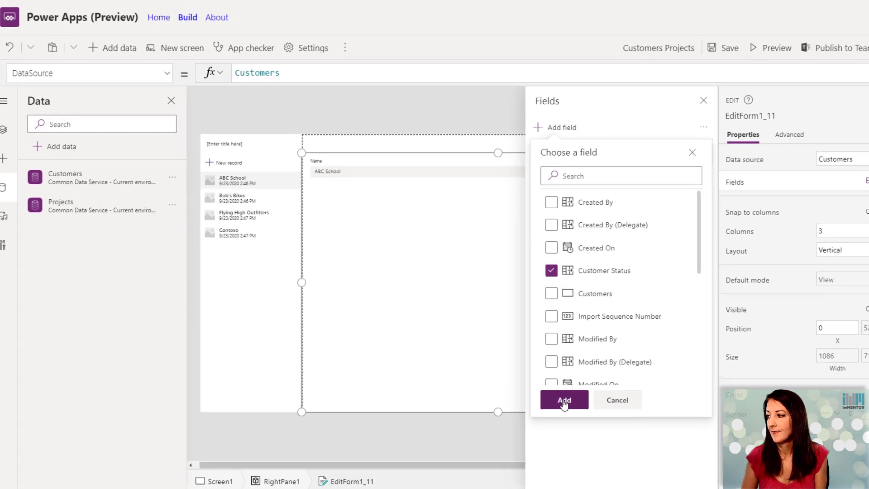
click(564, 403)
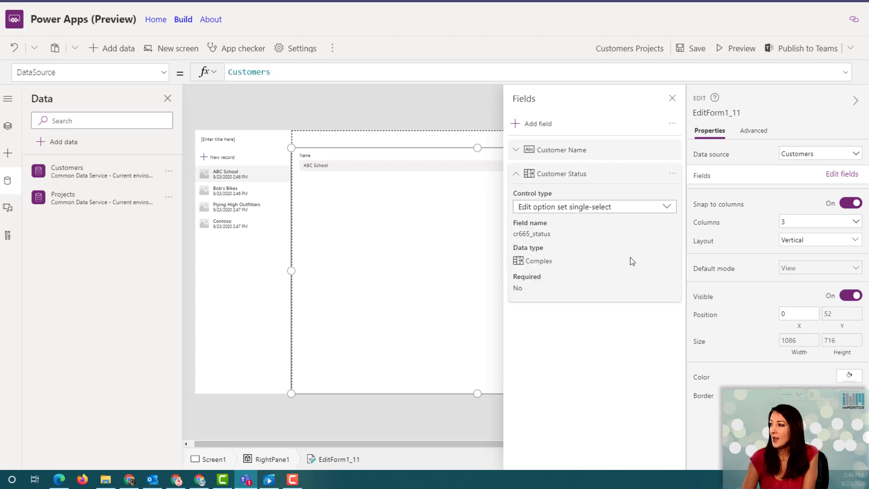
click(703, 100)
Preview the app and browse Bob's Bikes, Flying High Outfitters, Contoso and ABC School.
click(737, 52)
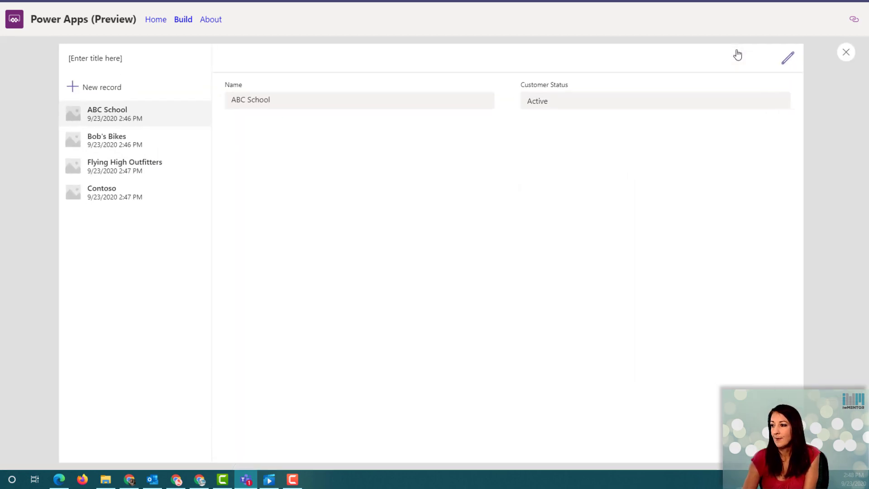
click(134, 138)
click(133, 165)
click(129, 196)
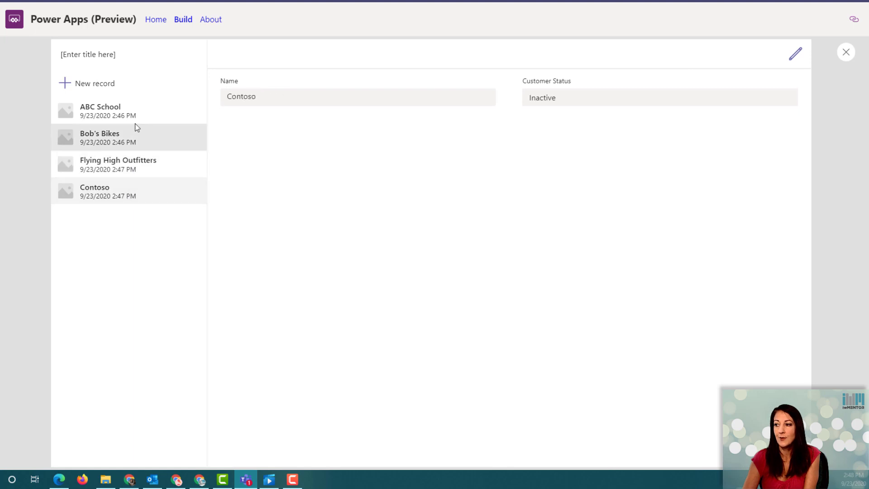
click(136, 116)
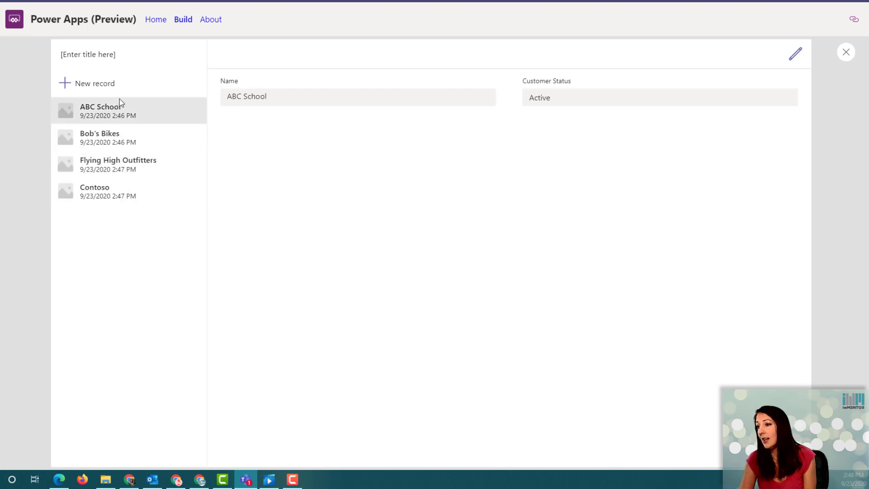
Create a new customer record Homer's Ham with Inactive status and save it.
click(95, 84)
click(278, 98)
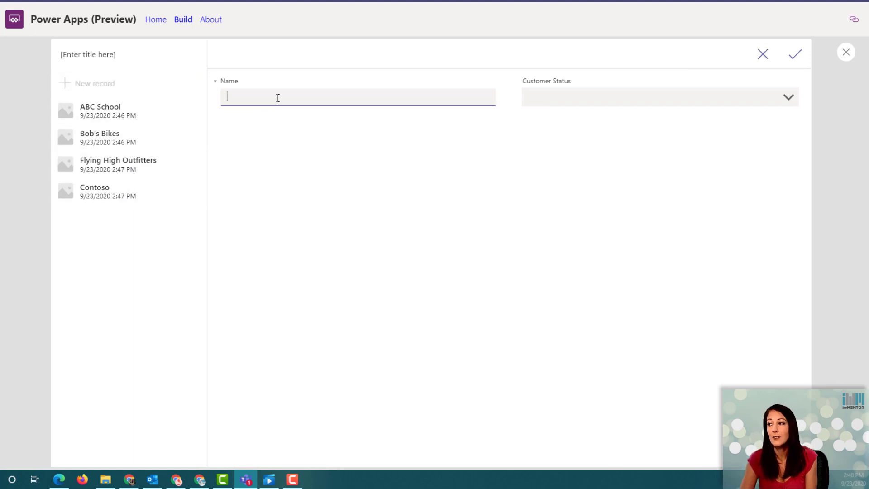
text(H)
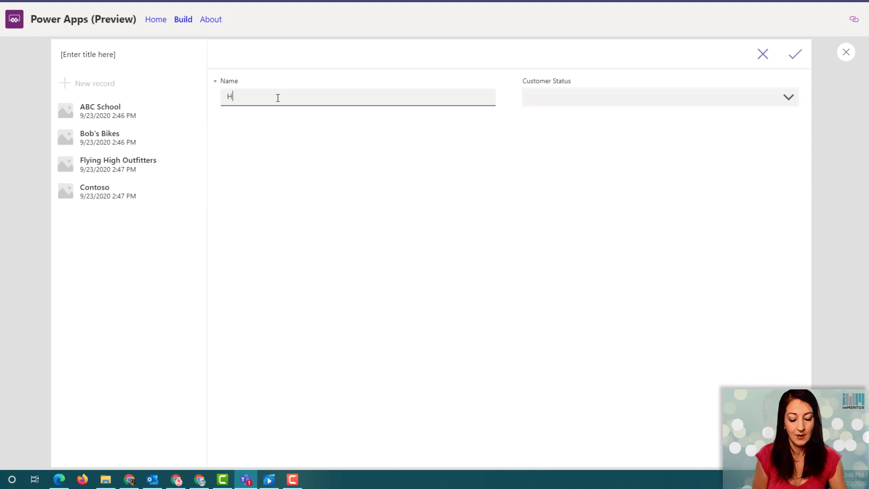
text(omer's Ham)
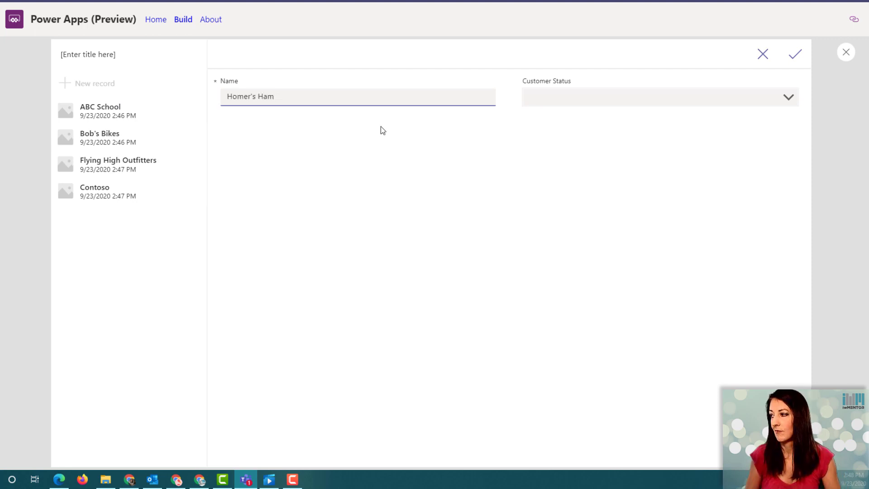
click(614, 99)
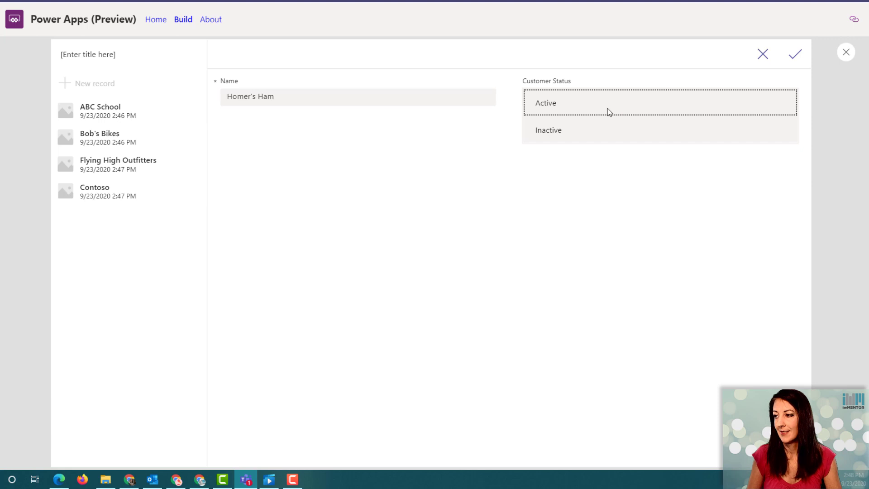
click(590, 136)
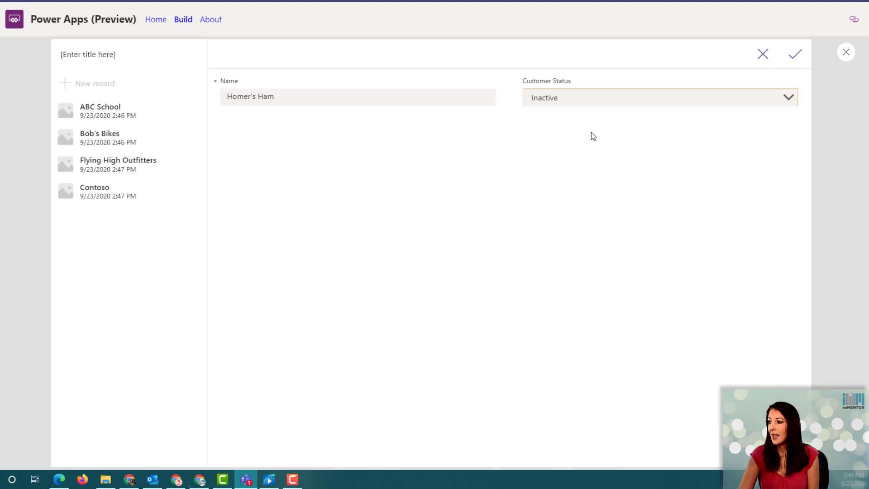
click(796, 55)
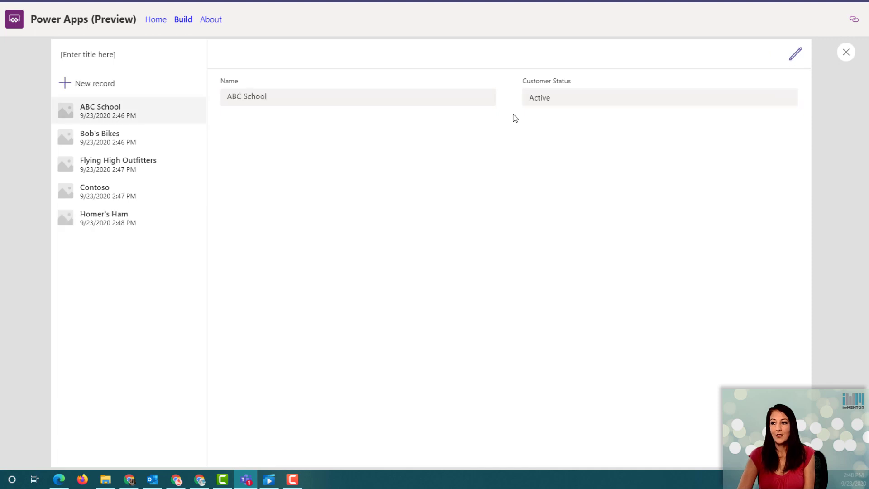
View Bob's Bikes, then edit and save the Flying High Outfitters record.
click(143, 139)
click(151, 166)
click(795, 54)
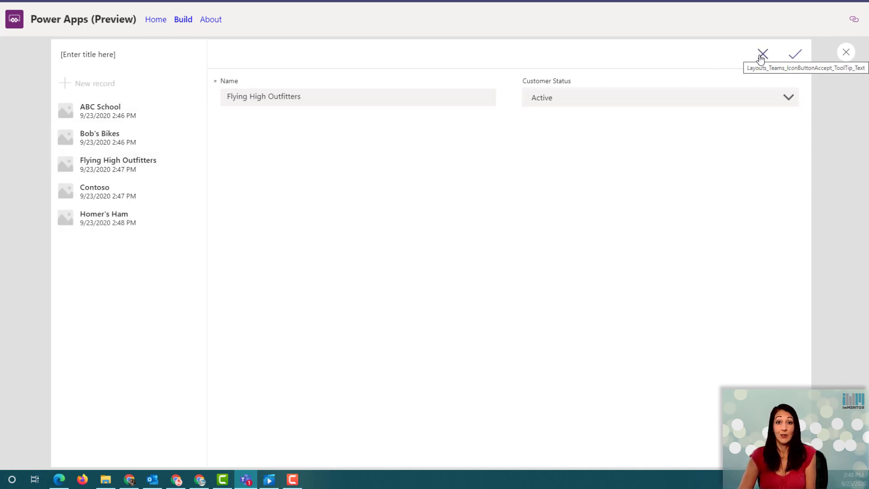
click(795, 55)
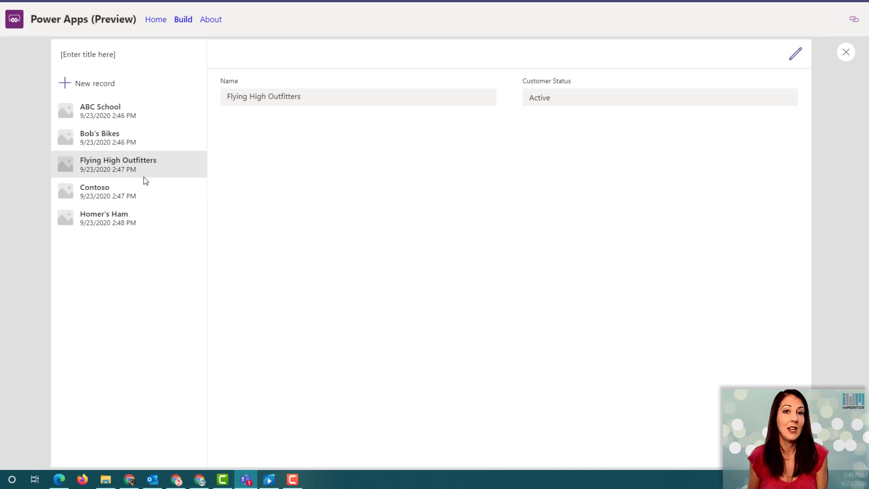
Close the preview and dismiss the tip so it won't show again.
click(846, 52)
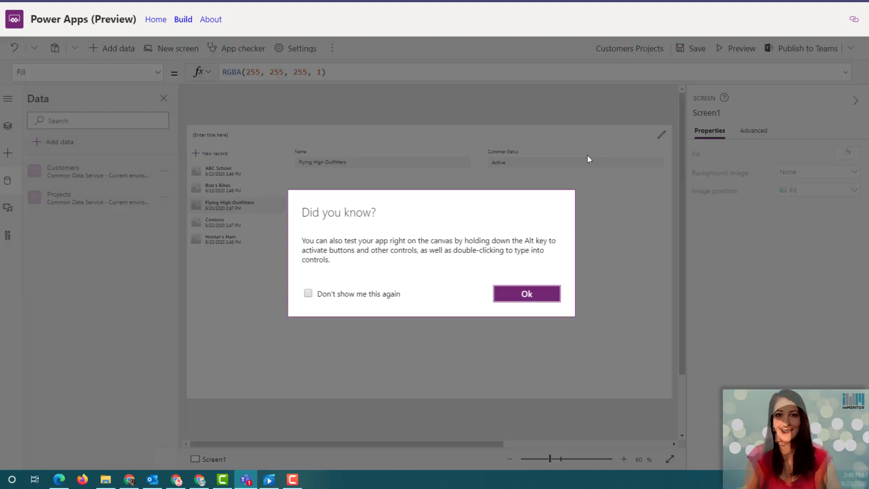
click(315, 293)
click(521, 295)
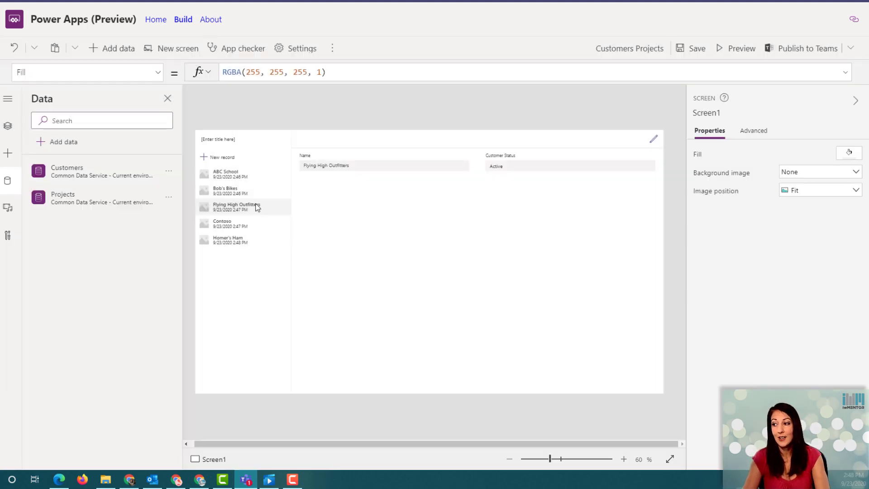
Change the title label's Text formula to "Customers".
click(229, 142)
drag(227, 71, 312, 75)
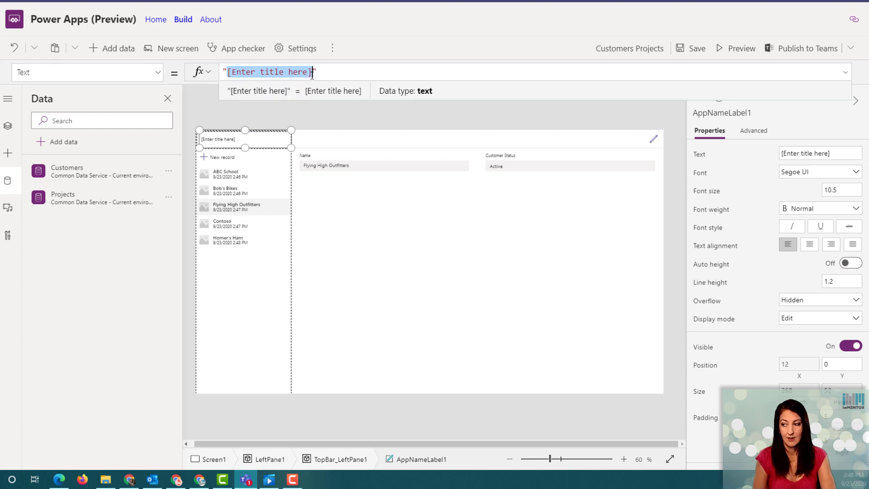
text(Customers)
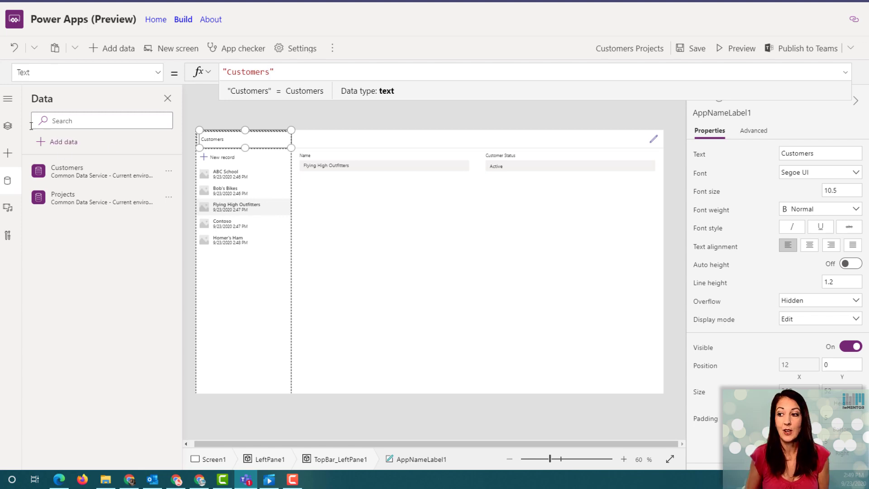
click(7, 127)
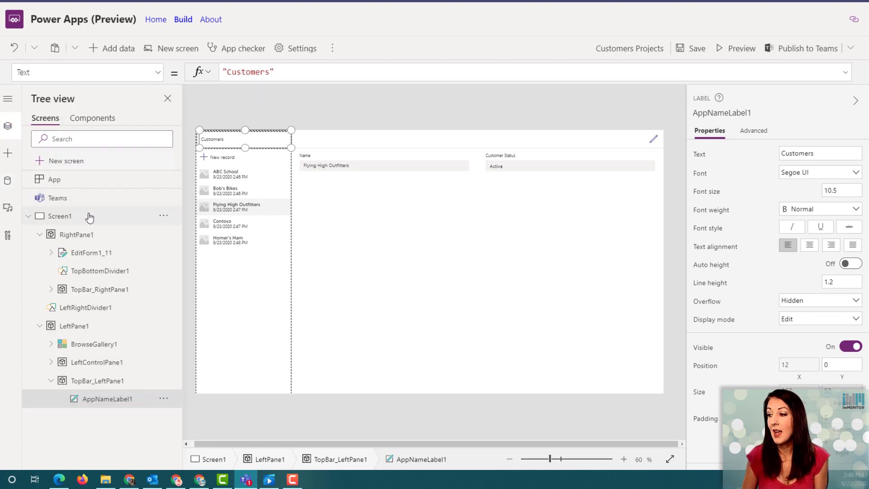
Save the app and publish it to Teams as a tab in the General channel.
click(680, 51)
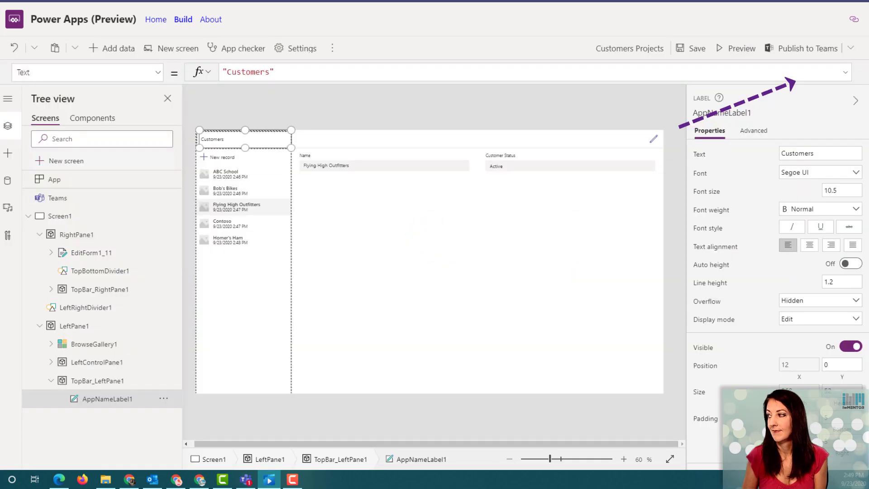
click(793, 50)
click(545, 312)
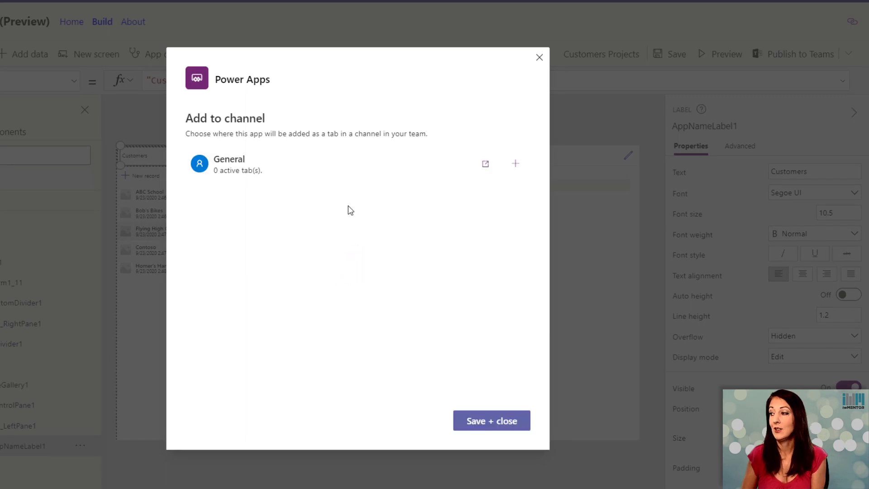
click(312, 174)
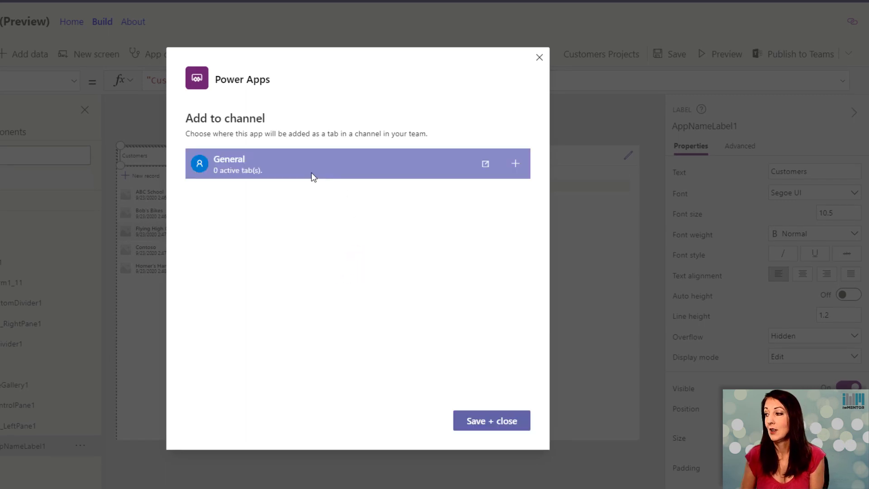
click(516, 163)
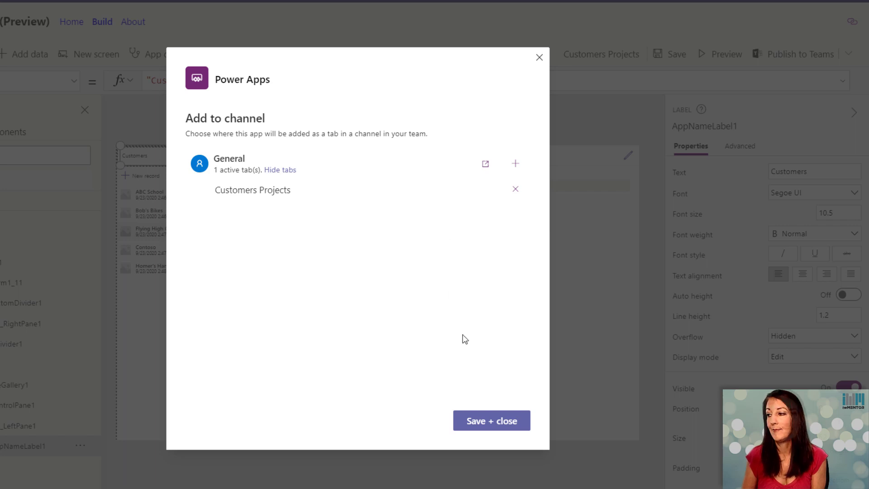
click(502, 422)
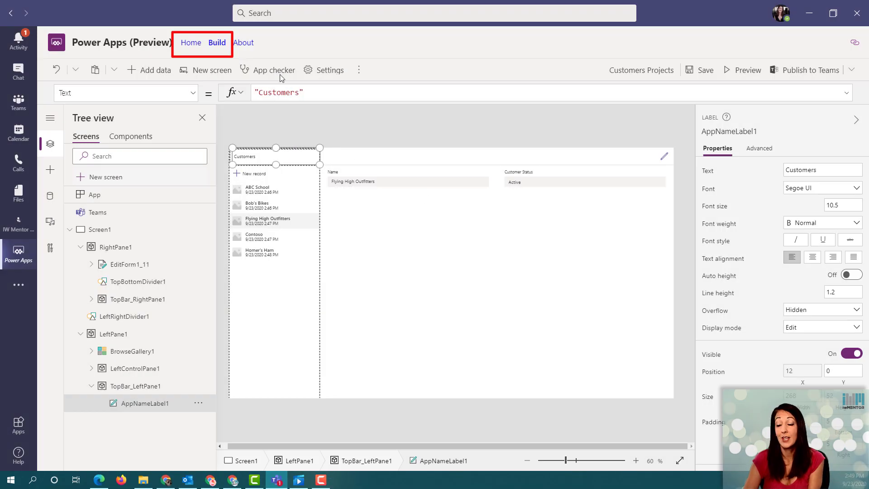
Check Customers Projects under Recent apps on the Power Apps home page, then go to Teams.
click(189, 45)
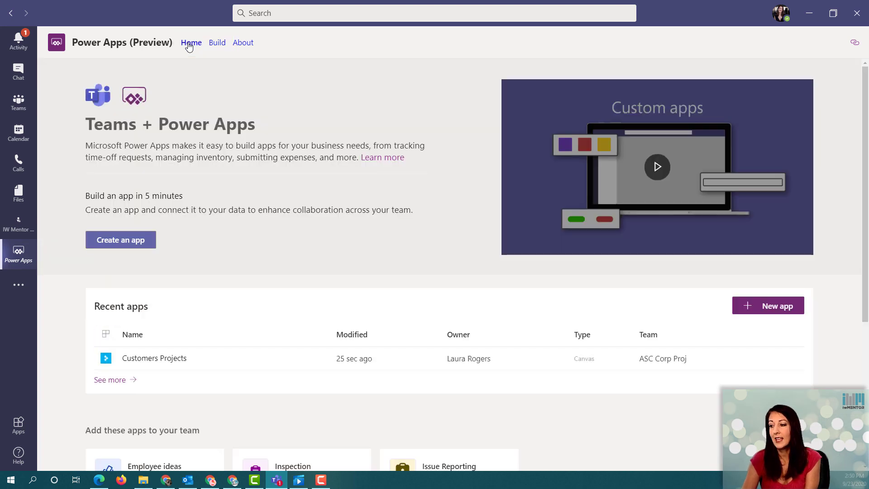
scroll(437, 168, down, 4)
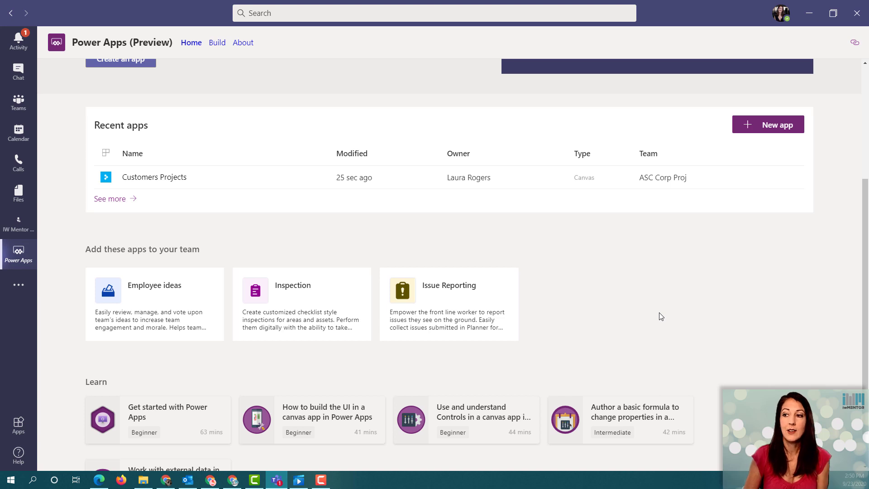
click(16, 100)
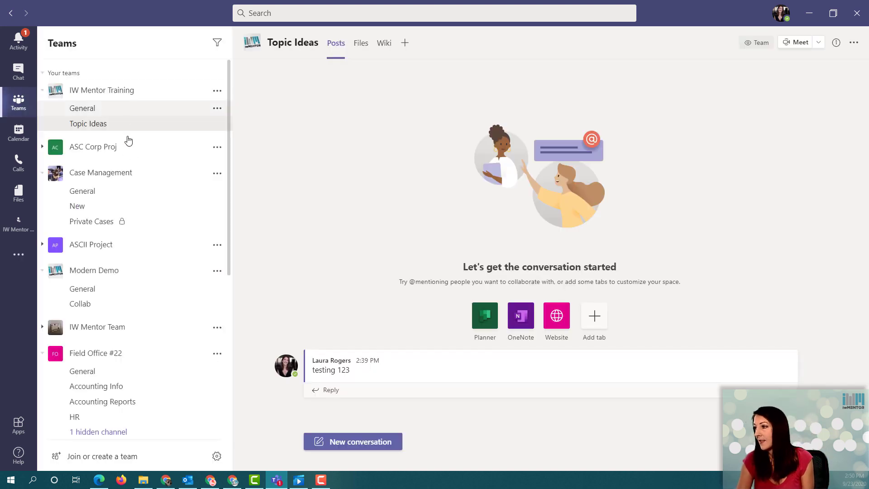
Open the Customers Projects tab in the ASC Corp Proj General channel.
click(48, 151)
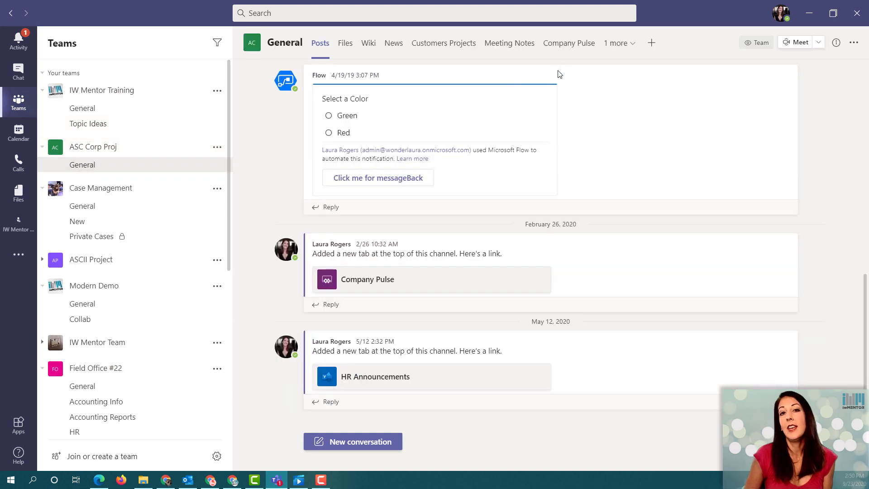
click(458, 45)
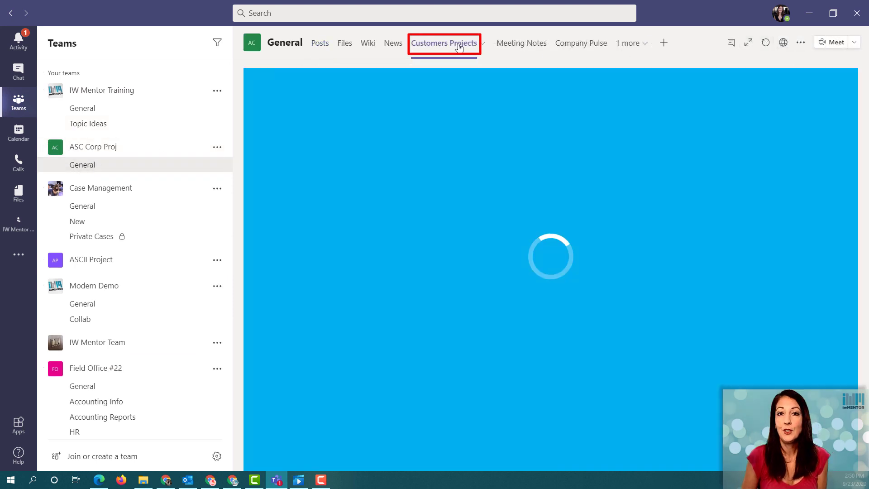